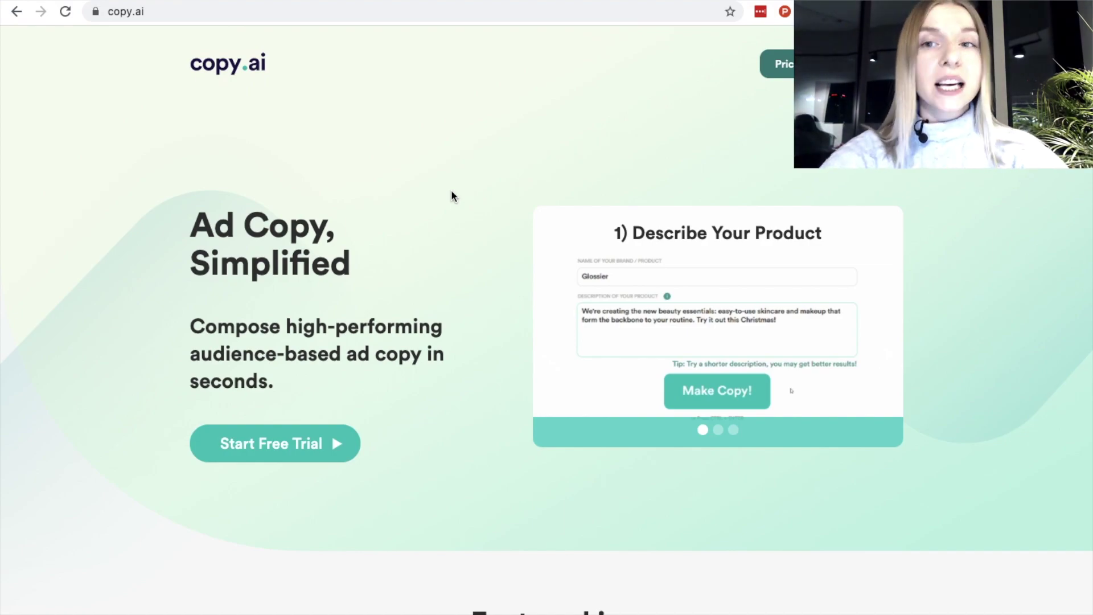
Step: Start the free trial and look through the copy templates available for the campaign
left_click(276, 444)
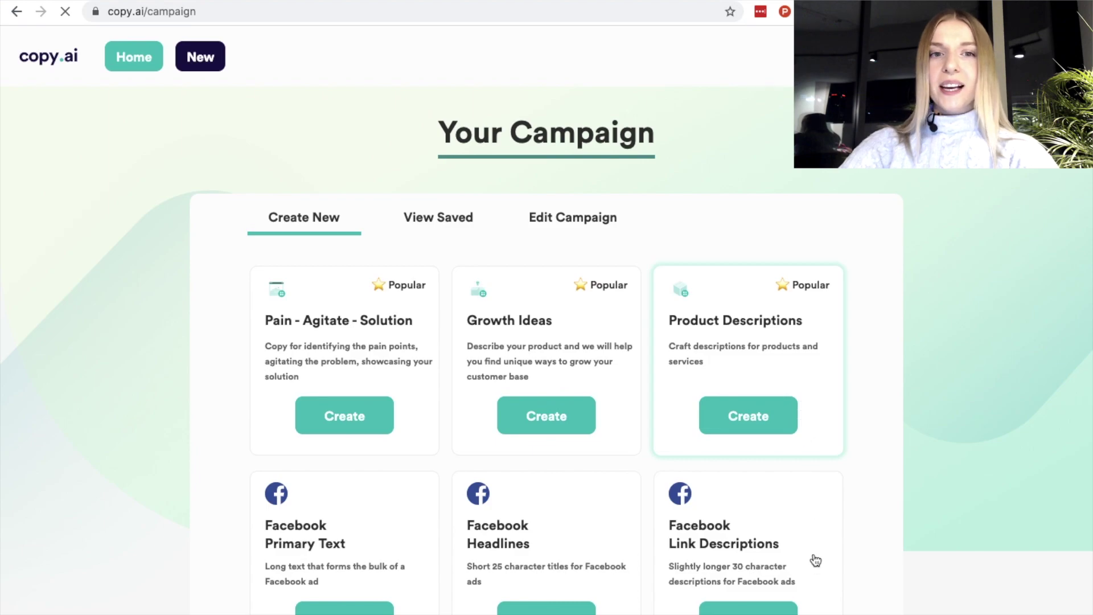
scroll(811, 577, "down", 3)
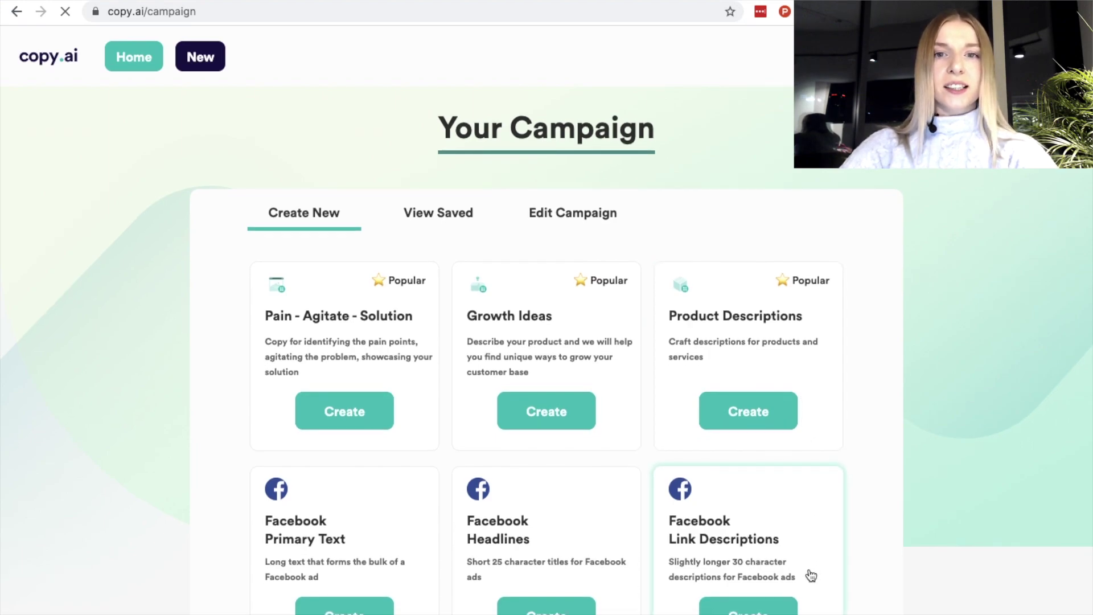
scroll(811, 577, "down", 3)
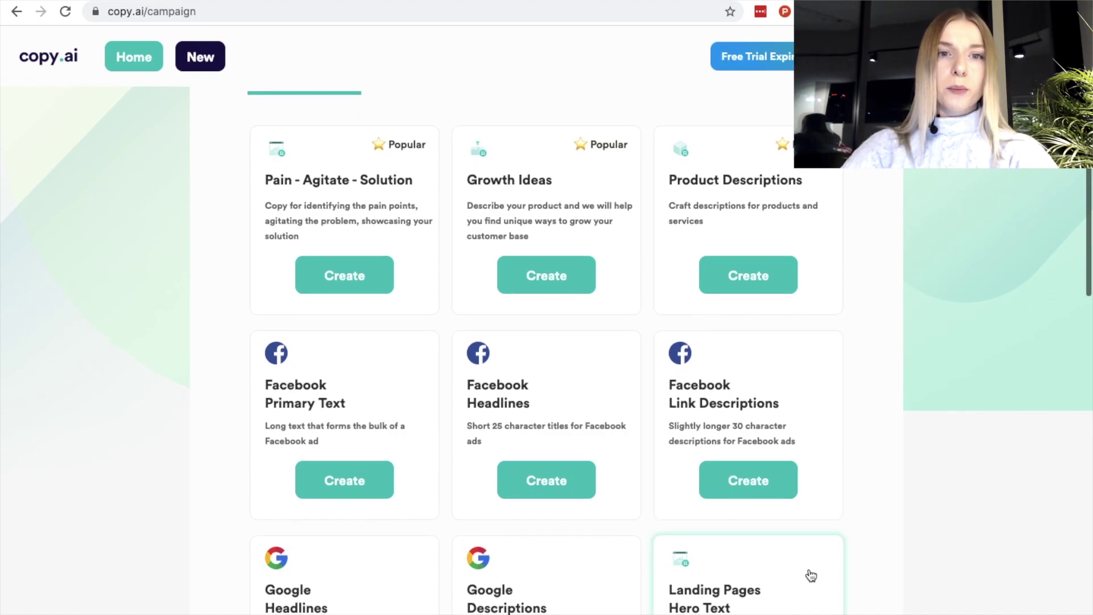
scroll(811, 576, "down", 2)
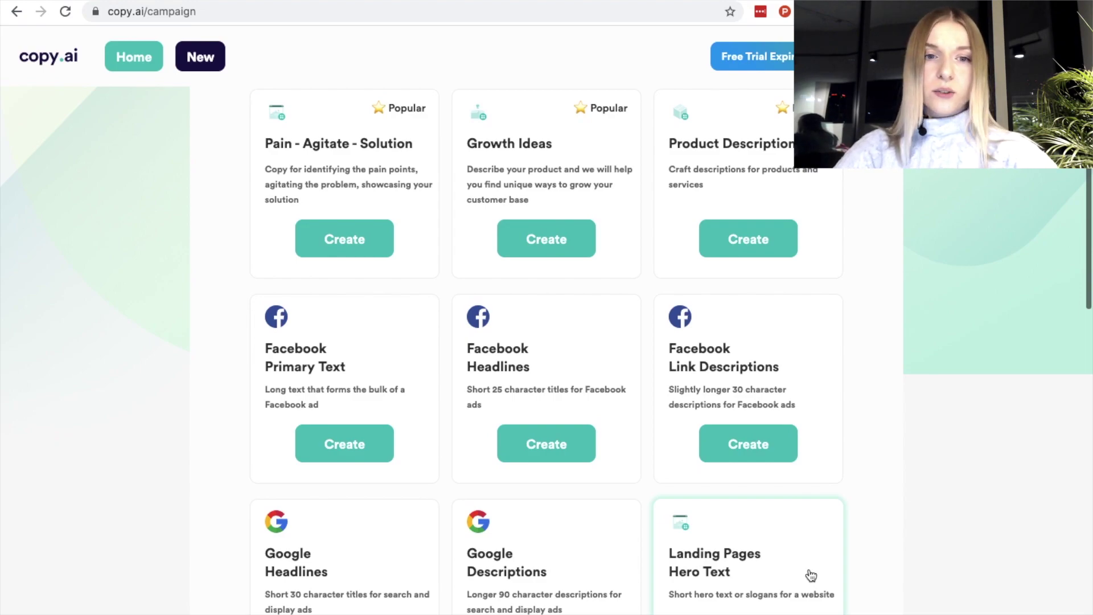
scroll(812, 575, "down", 3)
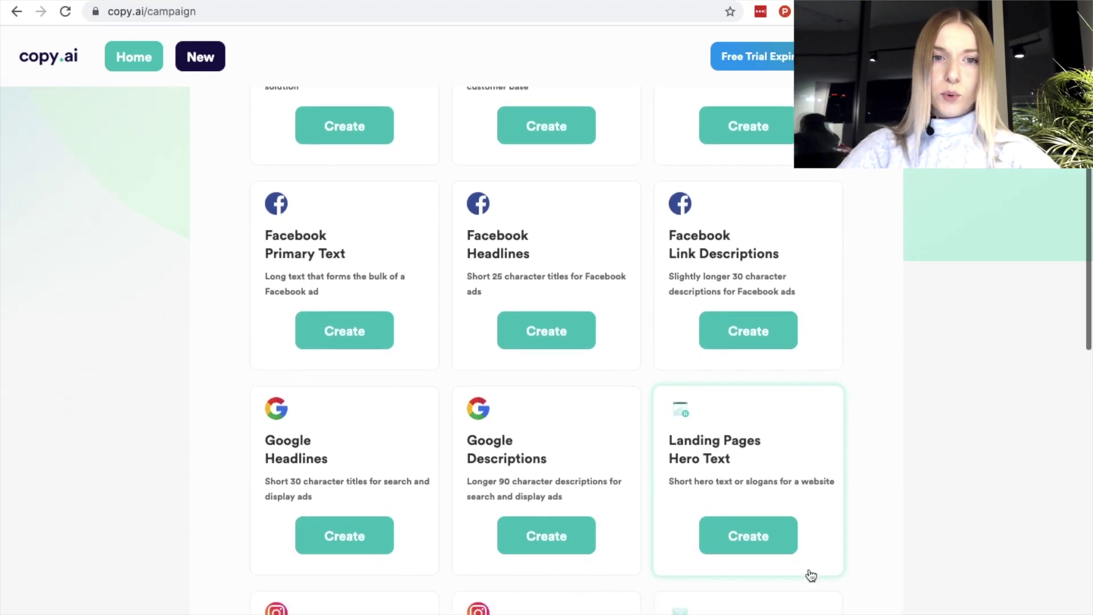
scroll(812, 575, "down", 2)
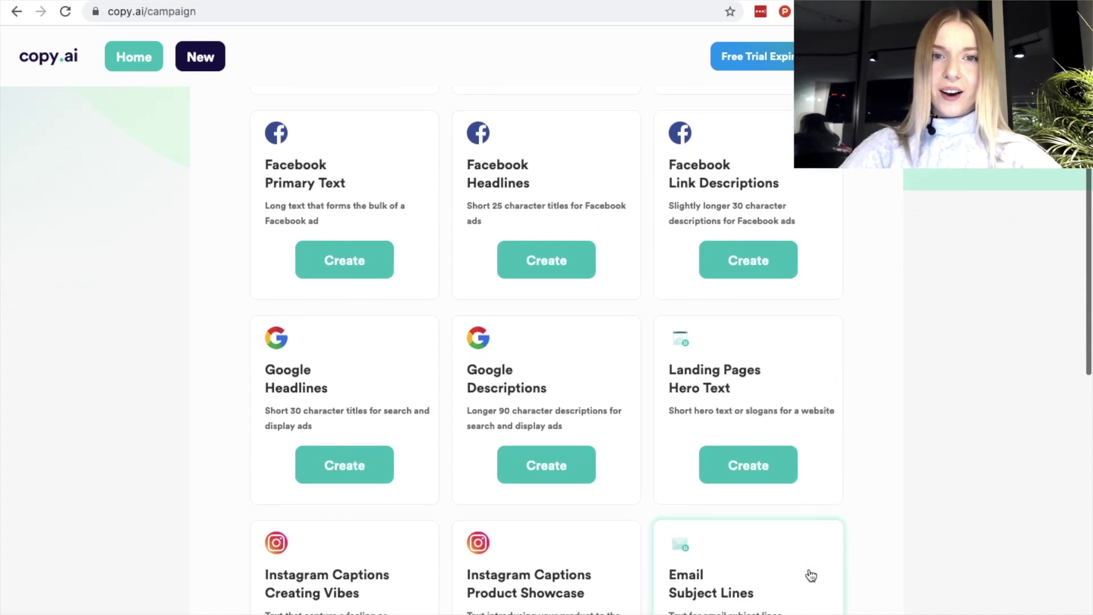
scroll(812, 575, "down", 2)
scroll(812, 575, "down", 3)
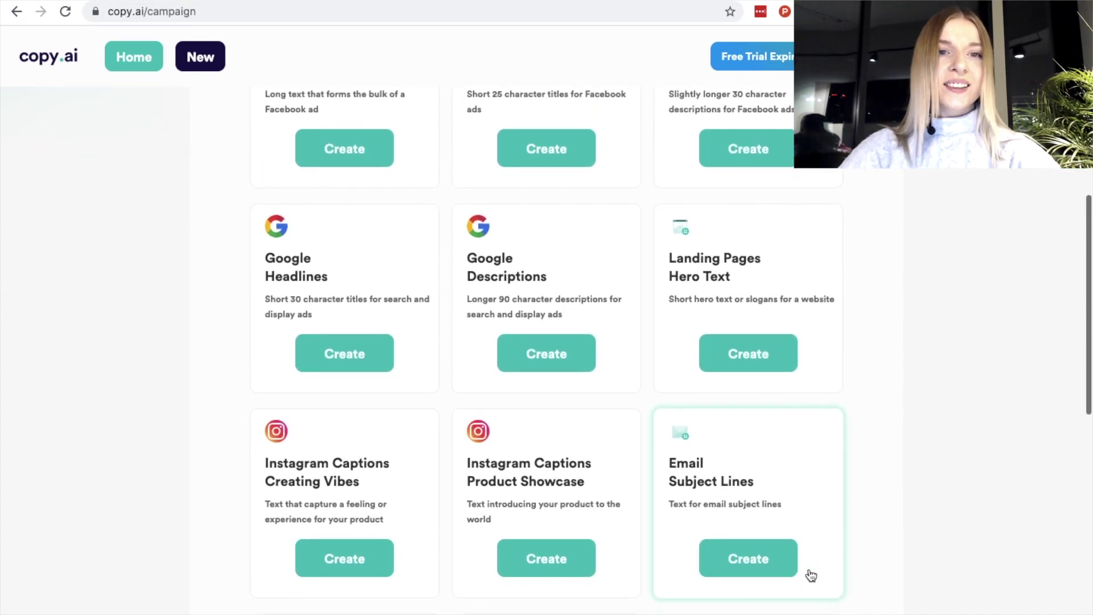
scroll(811, 575, "down", 4)
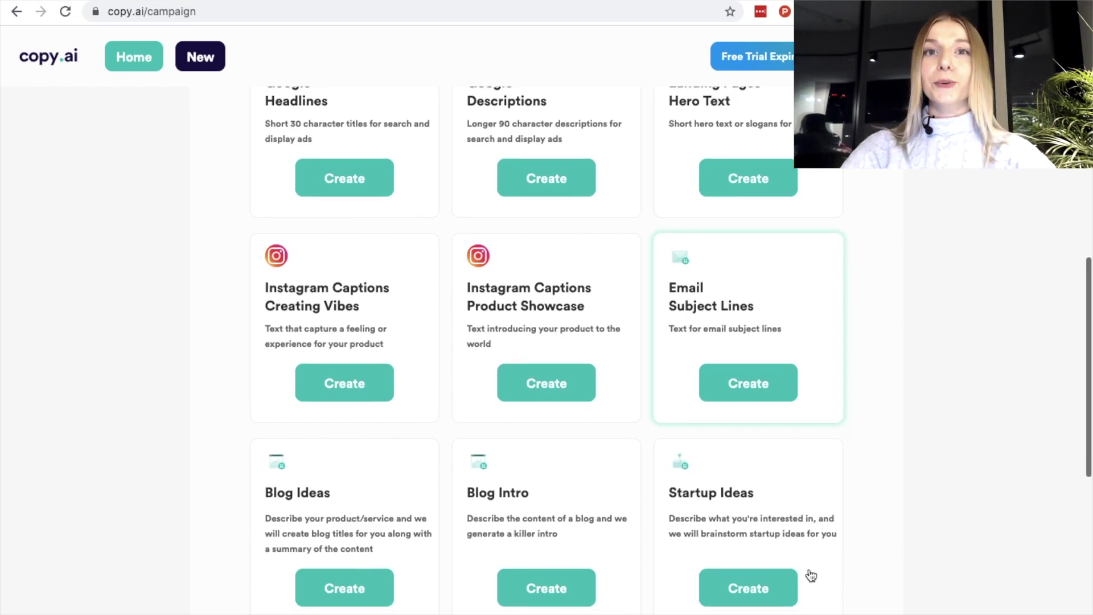
scroll(918, 314, "up", 10)
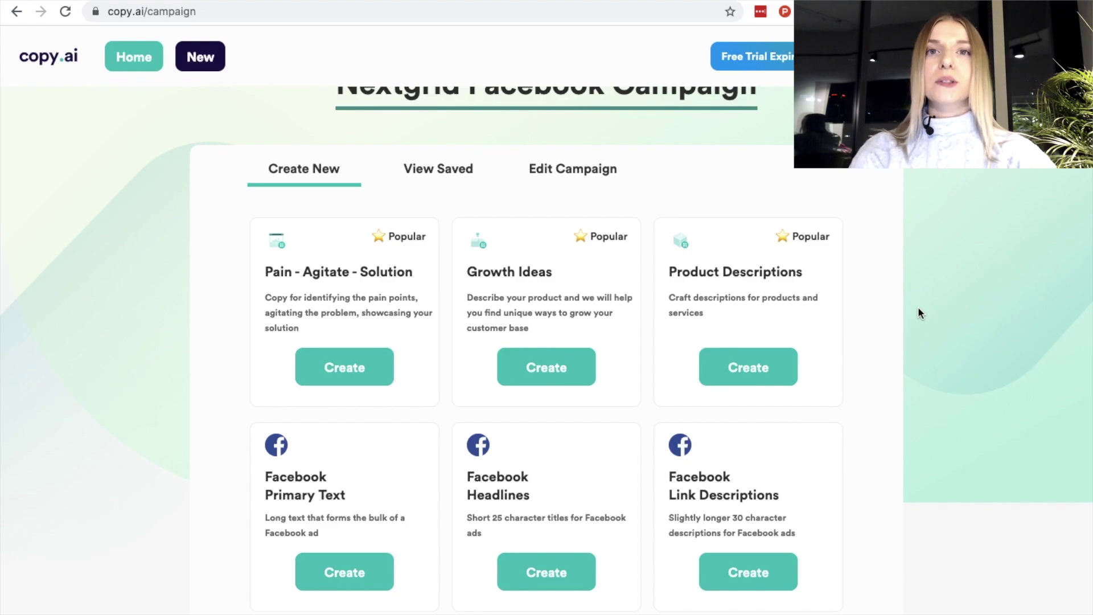
Step: Create Growth Ideas copy for the brand Technocratic, described as a YouTube channel discussing tech trends, in particular AI
left_click(544, 367)
type("Technocratic")
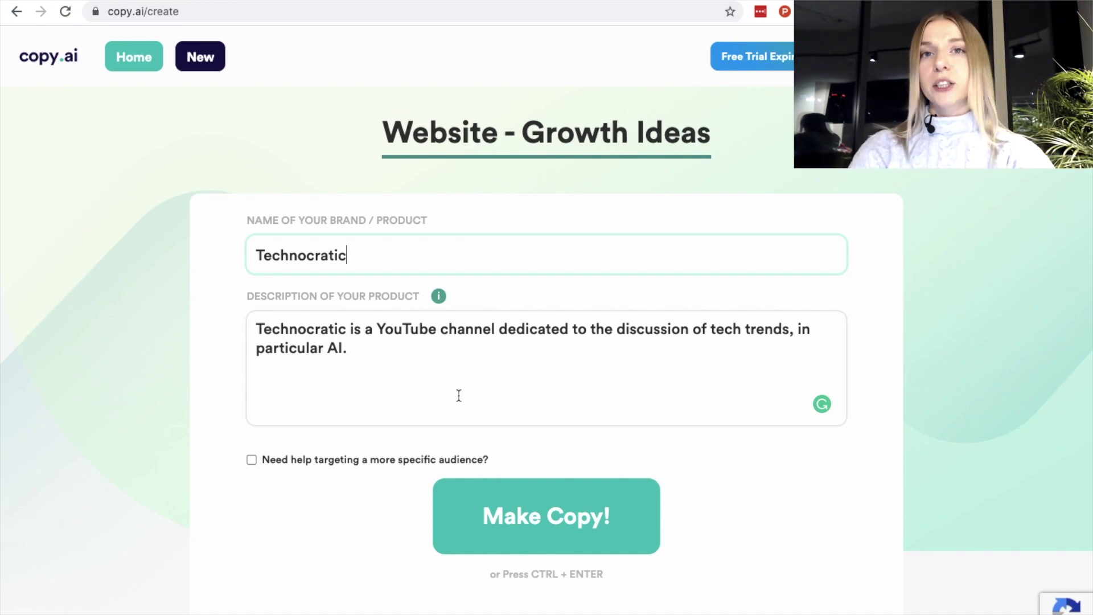
left_click(573, 503)
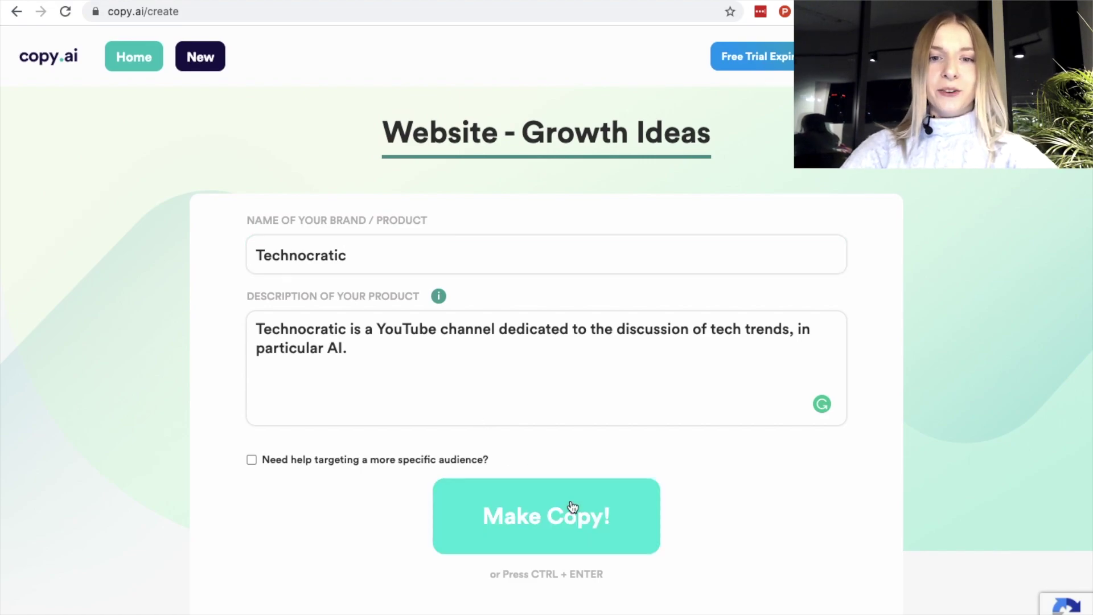
Step: Read through the growth ideas generated for Technocratic, including the one about testing different approaches on the YouTube channel
scroll(801, 490, "down", 3)
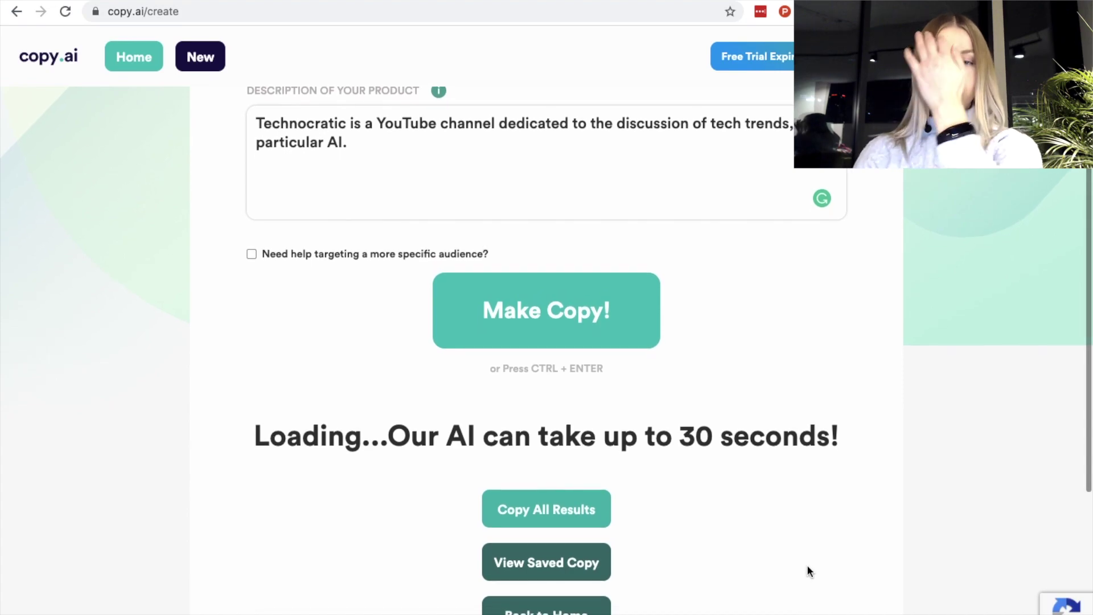
scroll(808, 565, "up", 2)
scroll(825, 496, "up", 2)
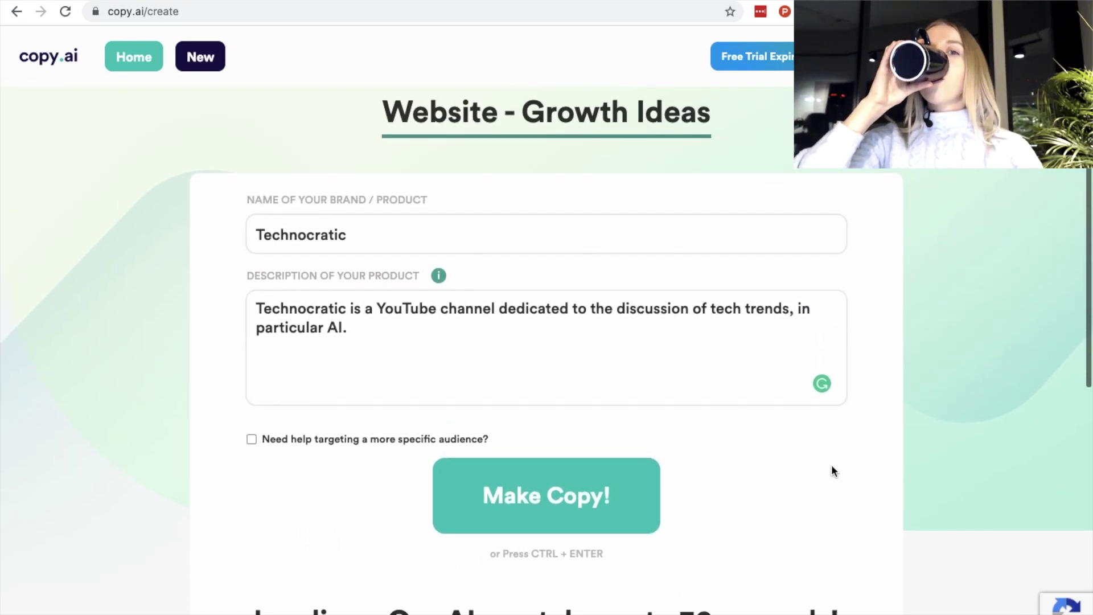
scroll(832, 467, "down", 7)
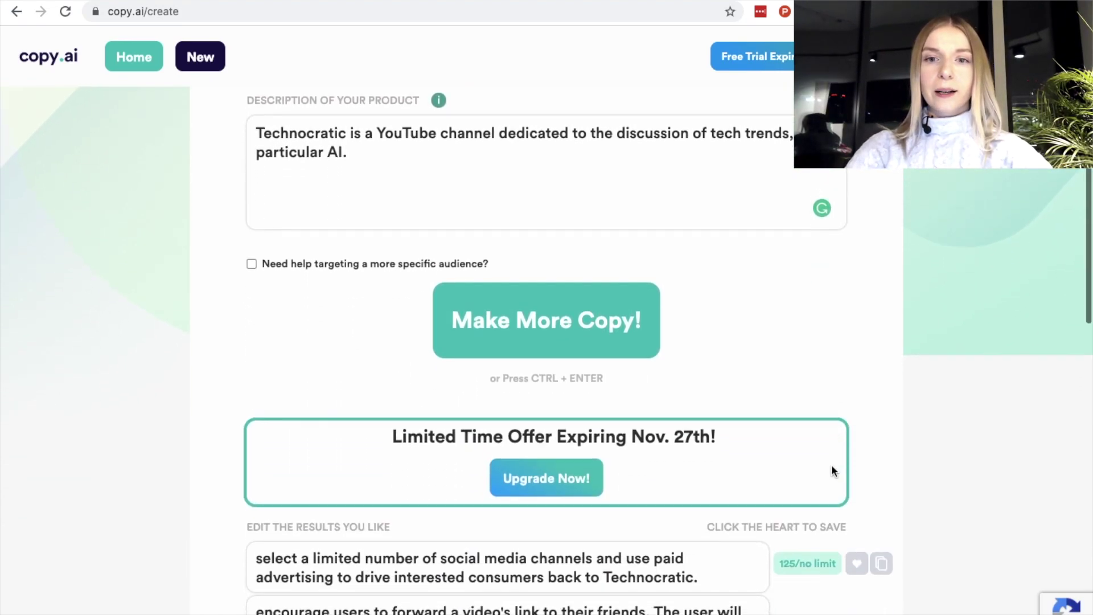
scroll(831, 467, "down", 3)
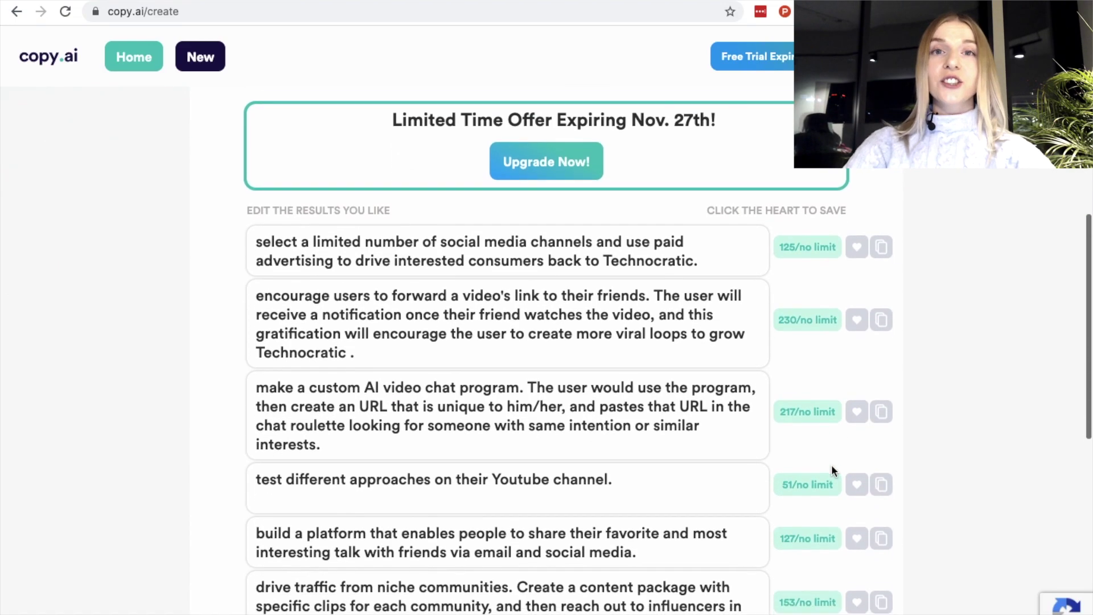
scroll(832, 465, "down", 1)
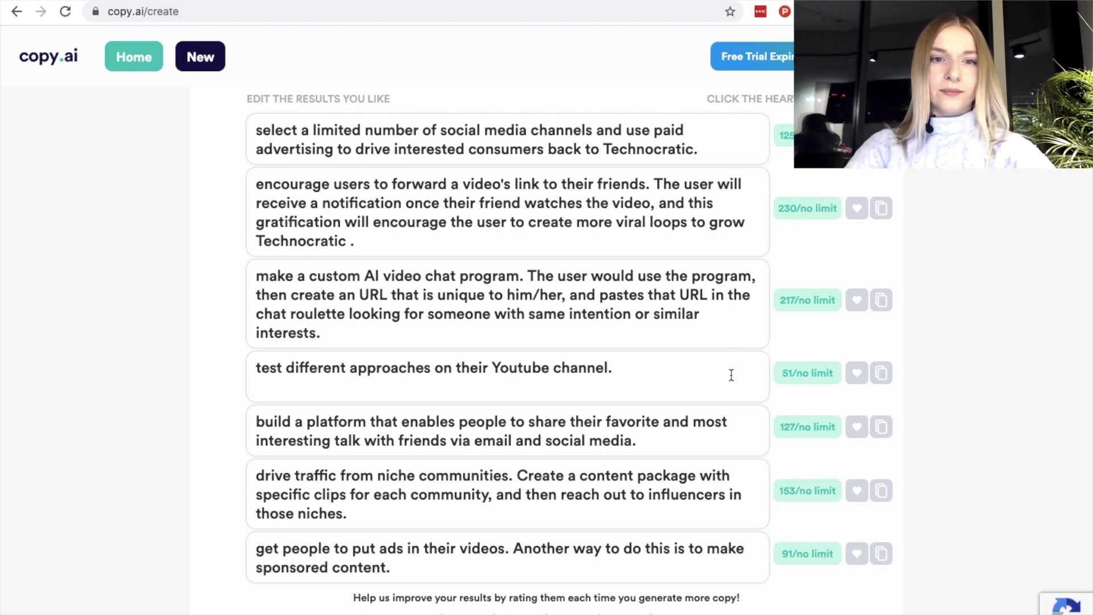
left_click_drag(254, 368, 646, 358)
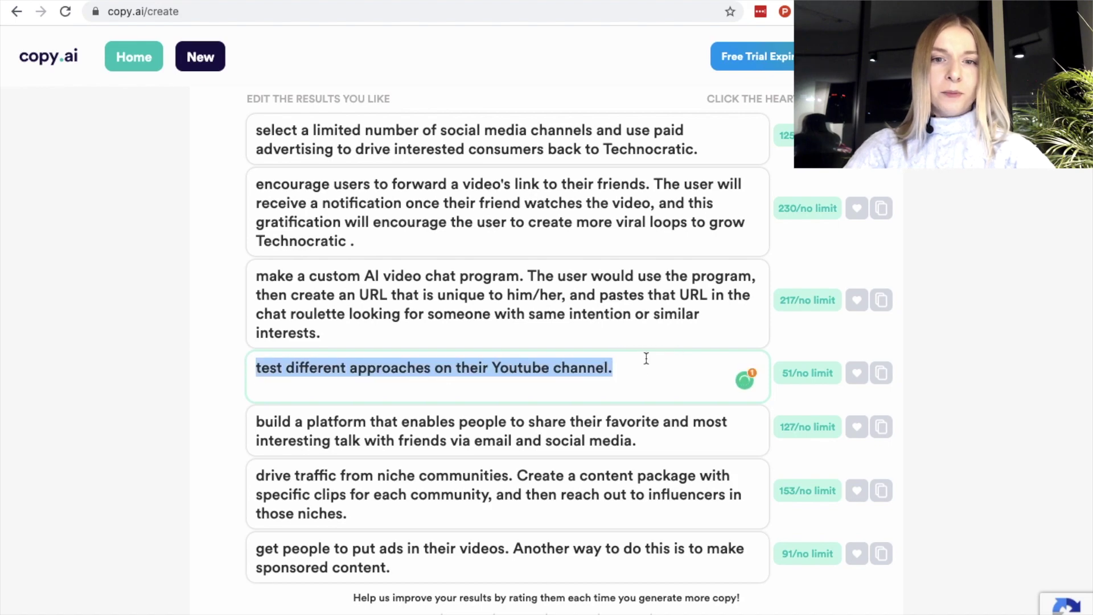
left_click(647, 358)
scroll(660, 371, "down", 1)
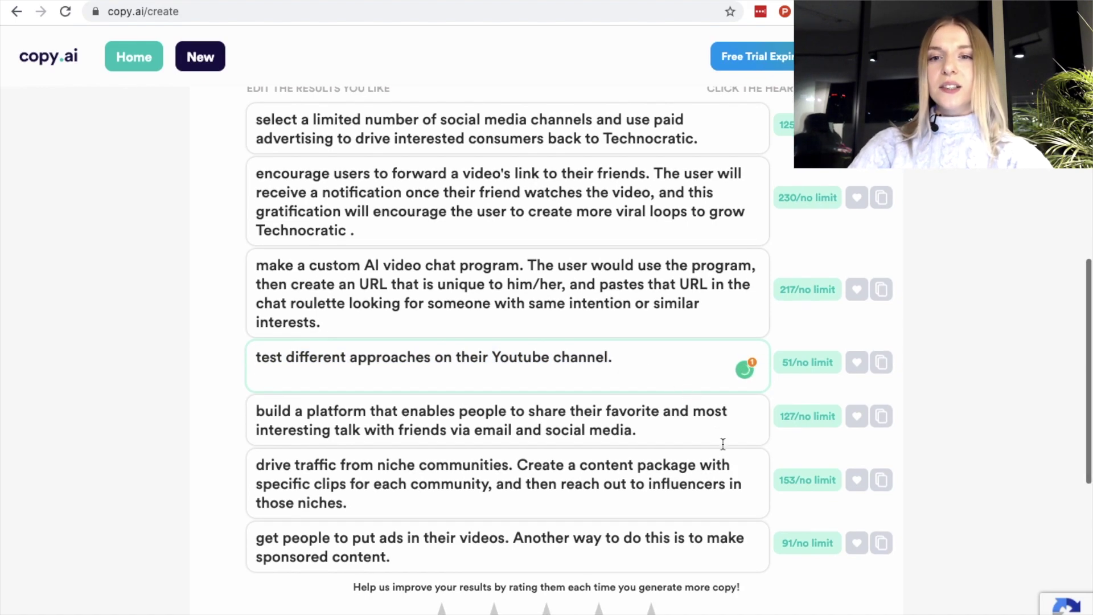
scroll(719, 436, "down", 1)
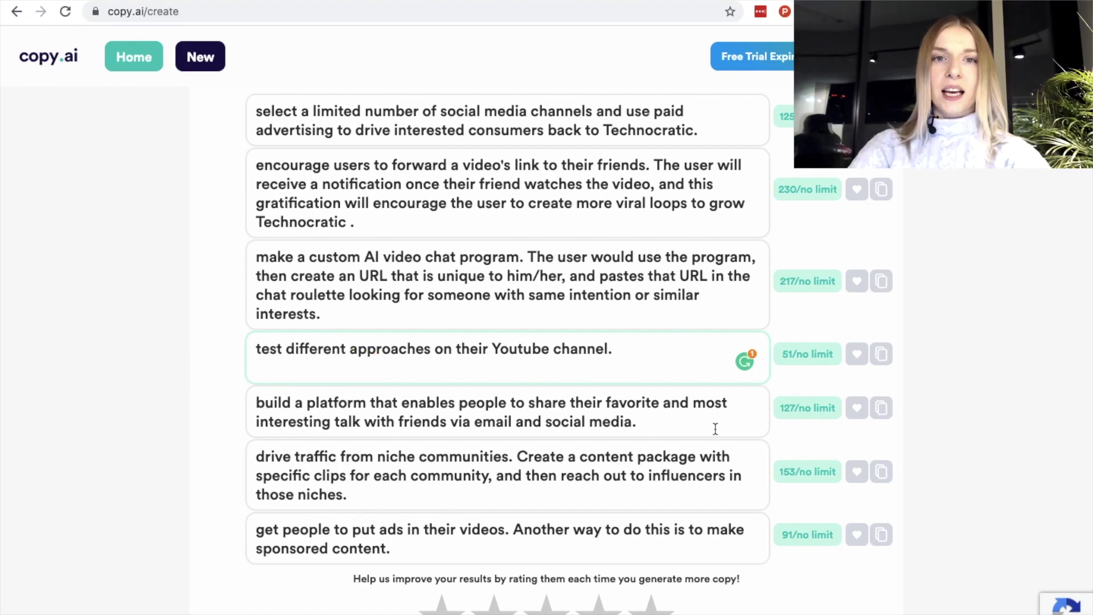
scroll(752, 447, "down", 2)
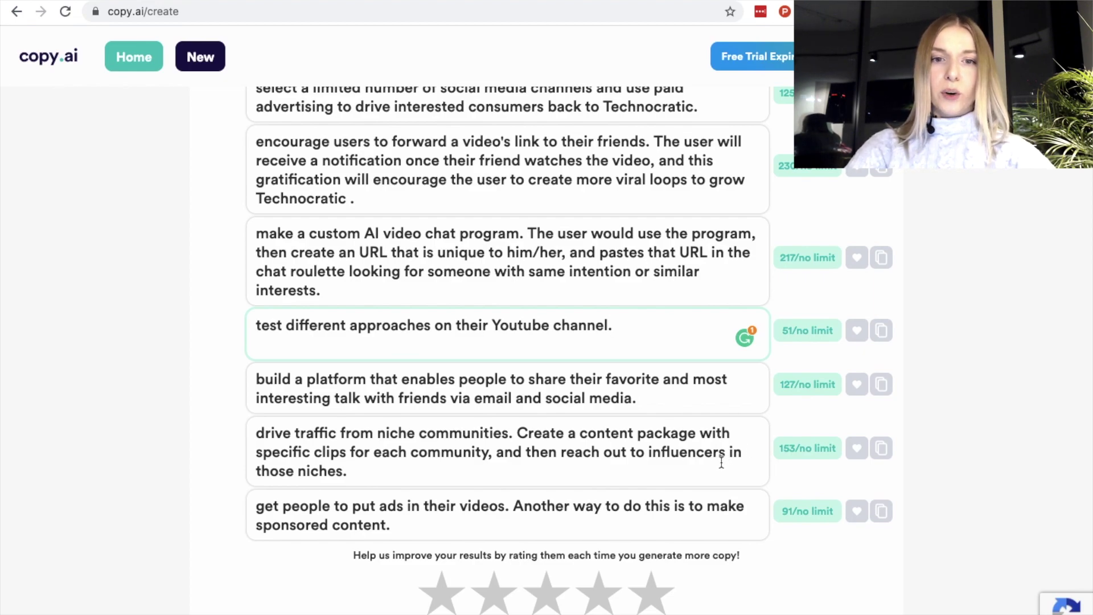
scroll(722, 462, "down", 3)
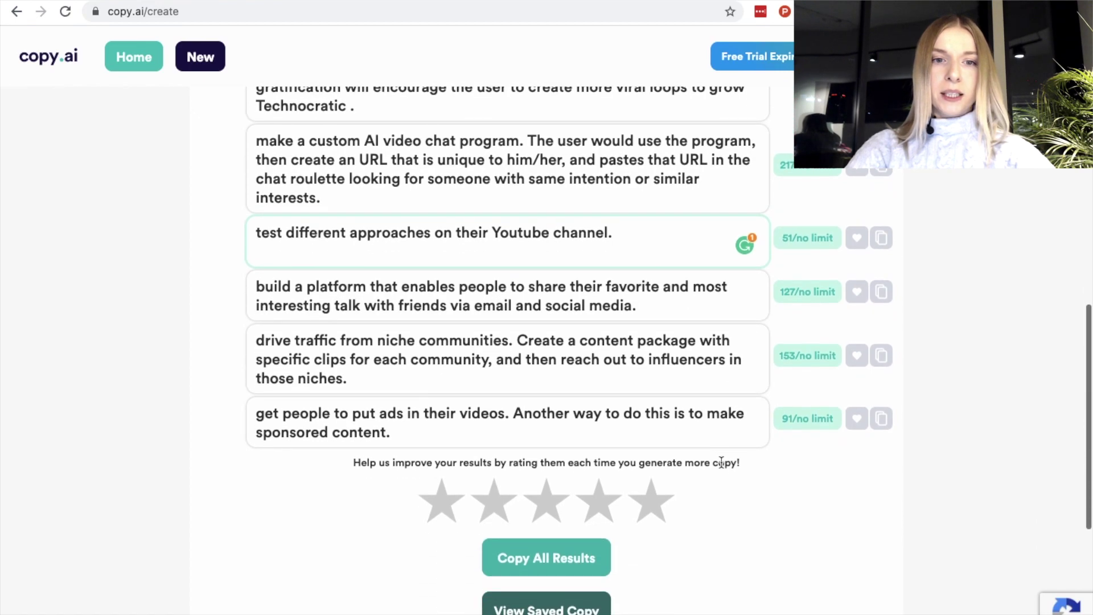
scroll(722, 462, "up", 1)
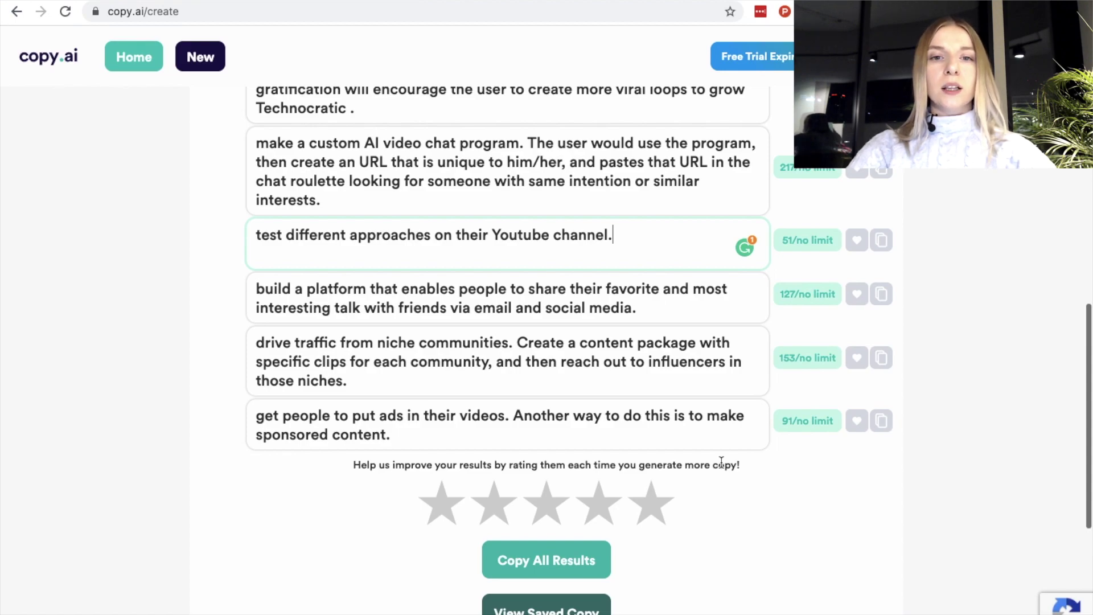
Step: Add "Weekly videos on the latest AI trends." to the product description and generate more copy
scroll(721, 461, "up", 15)
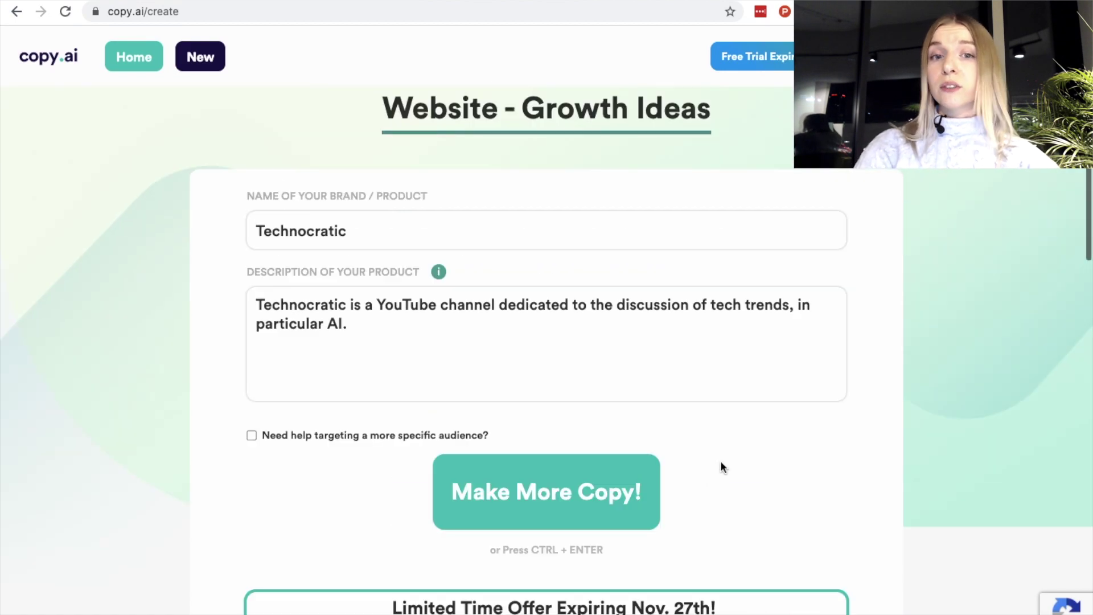
left_click(652, 323)
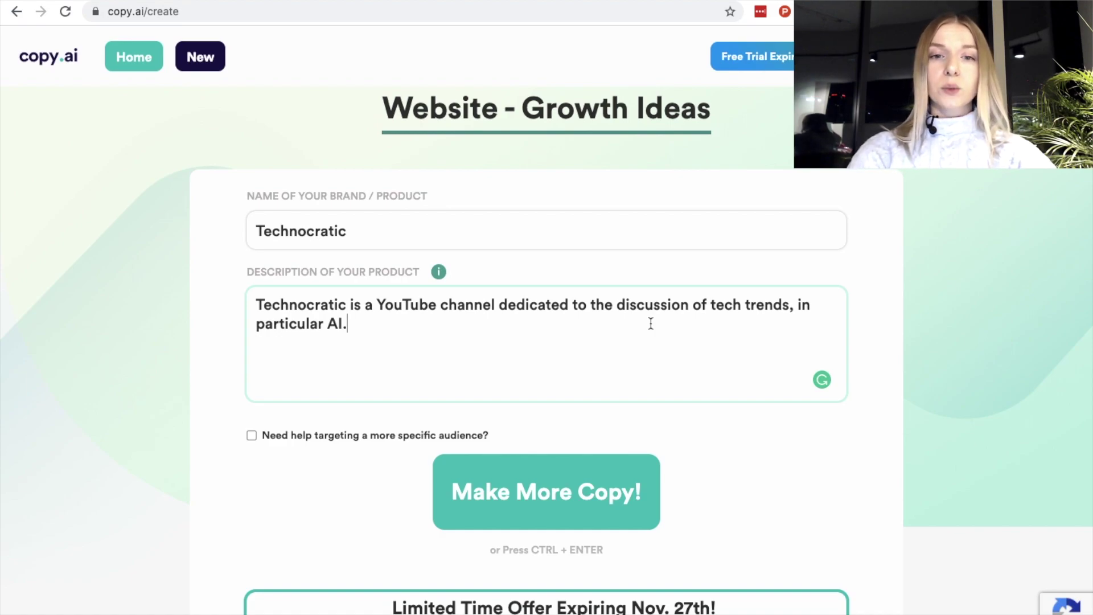
type("Weekly videos on the latest AI trends.")
left_click(566, 501)
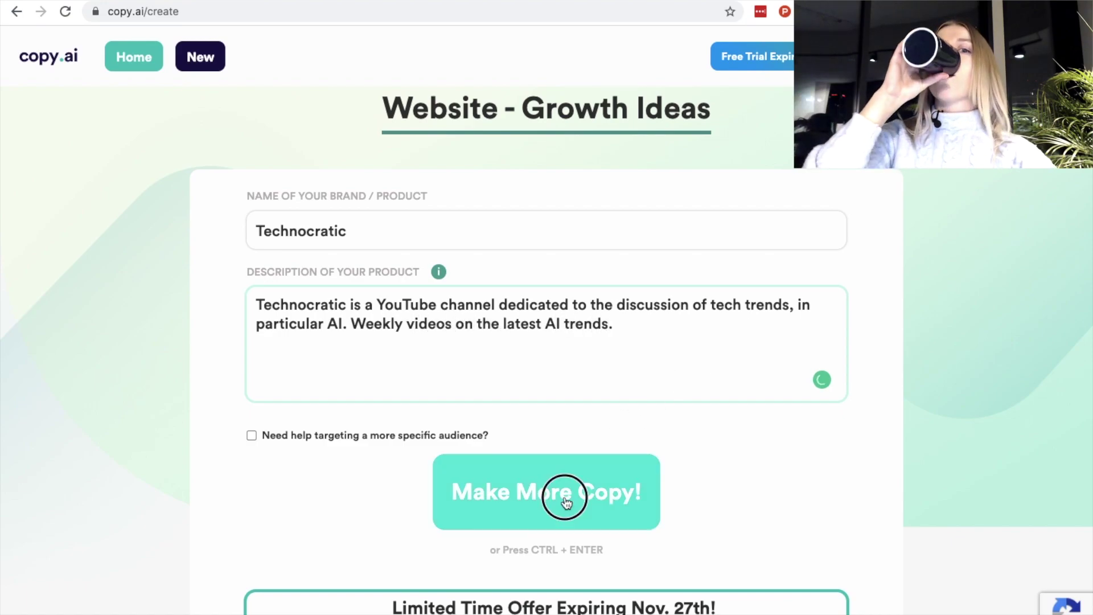
Step: Save the growth ideas about releasing a new video every week and asking viewers a question in every video
scroll(889, 508, "down", 1)
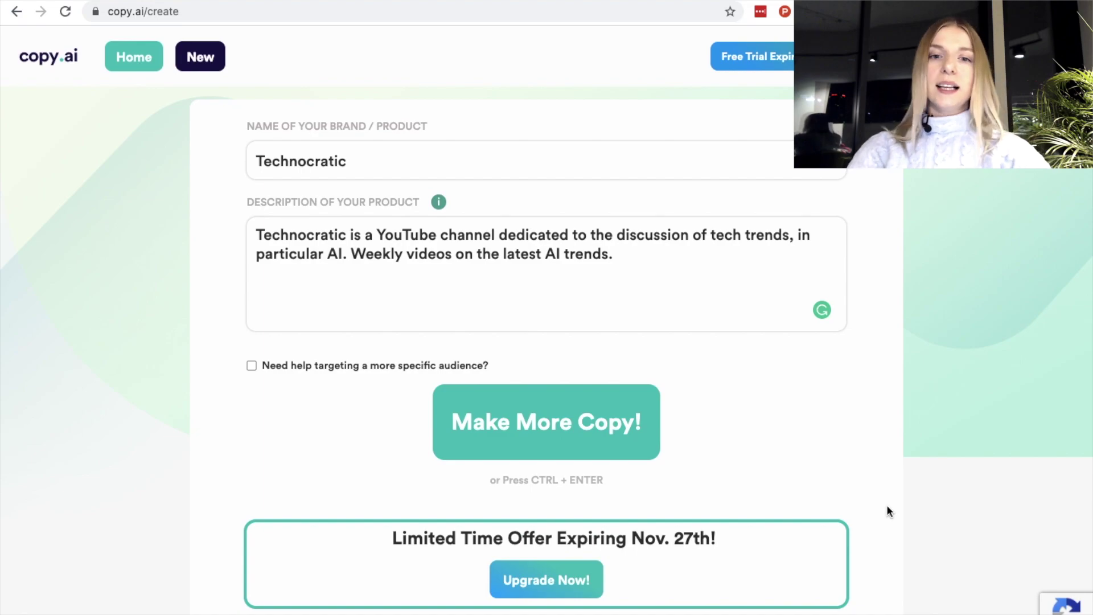
scroll(887, 507, "down", 7)
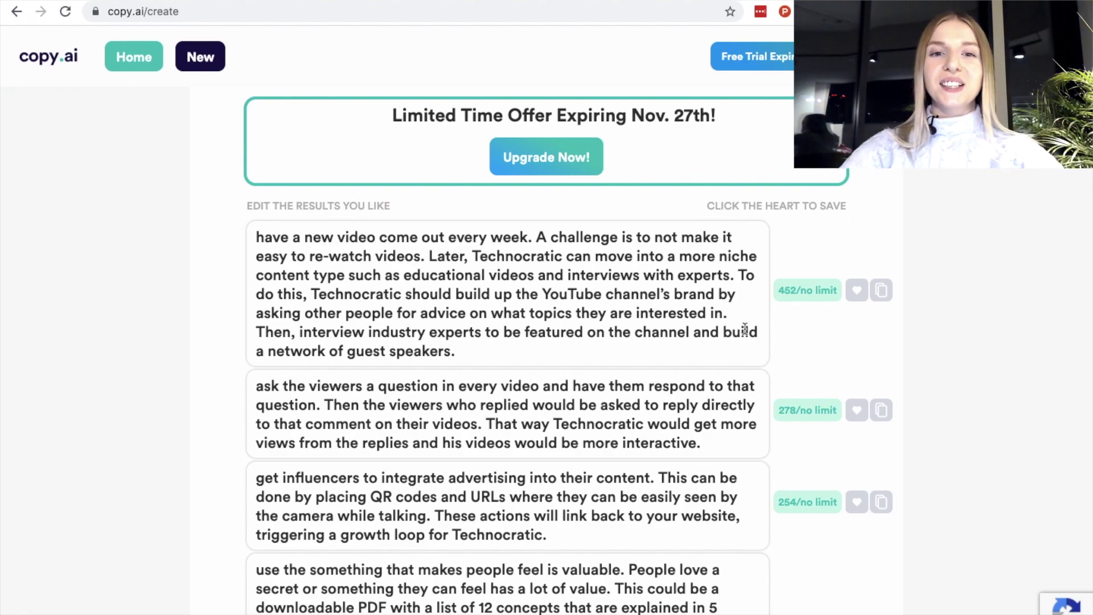
left_click(857, 291)
scroll(719, 338, "down", 1)
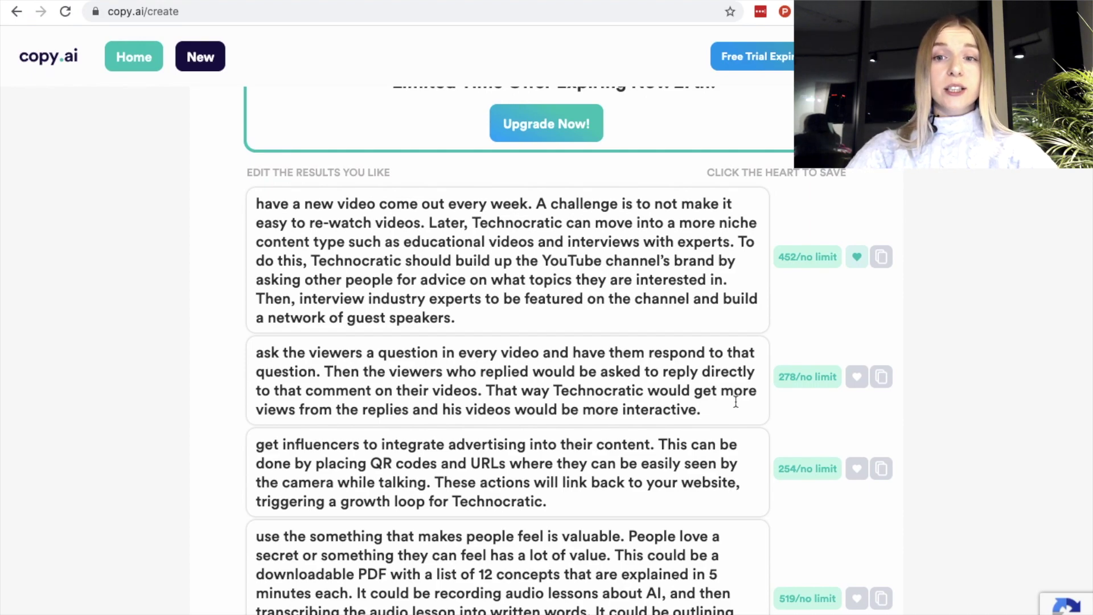
left_click(857, 377)
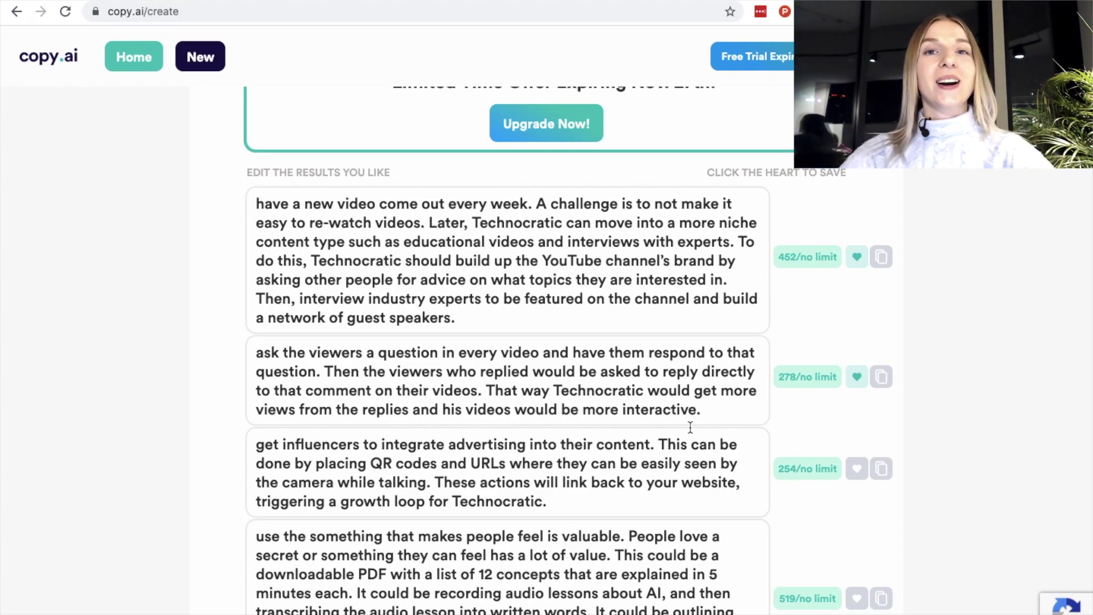
Step: Correct the start of the growth idea about a downloadable PDF of 12 concepts so it reads "Use something"
scroll(696, 461, "down", 1)
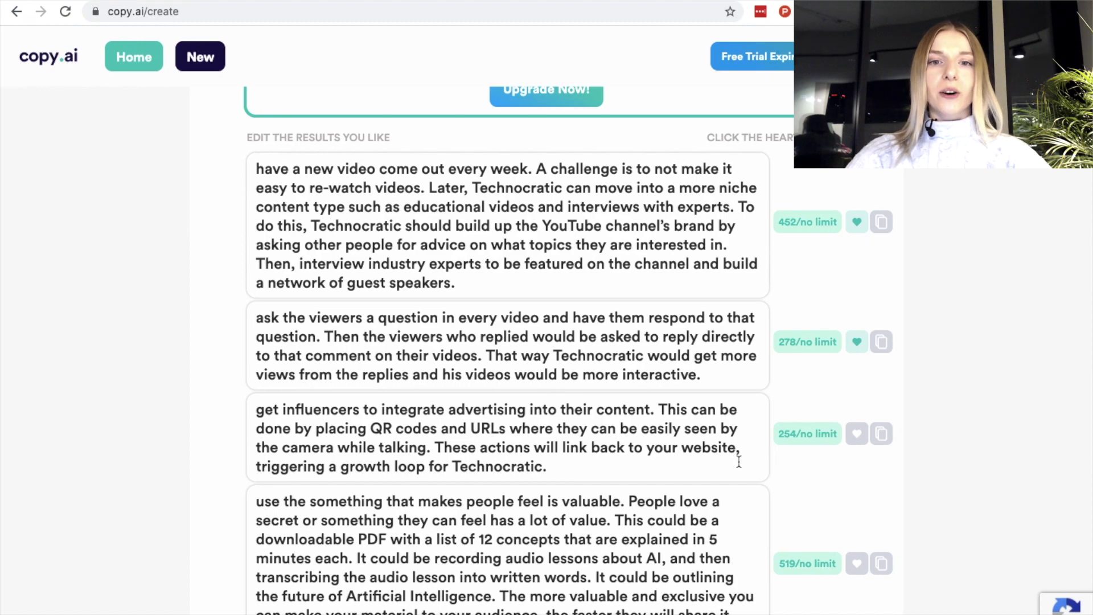
scroll(738, 461, "down", 1)
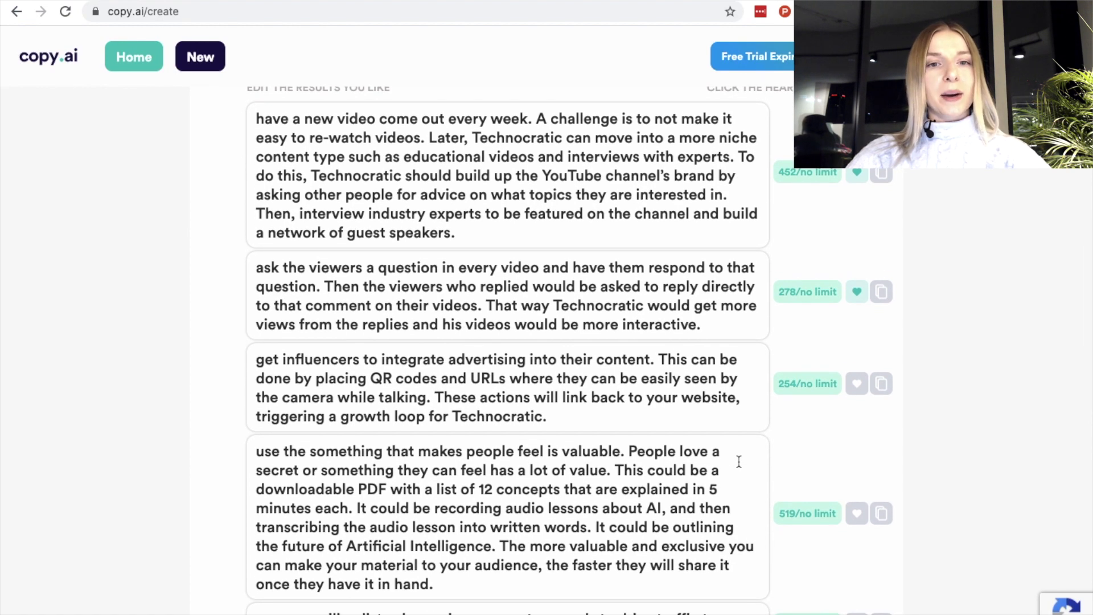
scroll(739, 462, "down", 1)
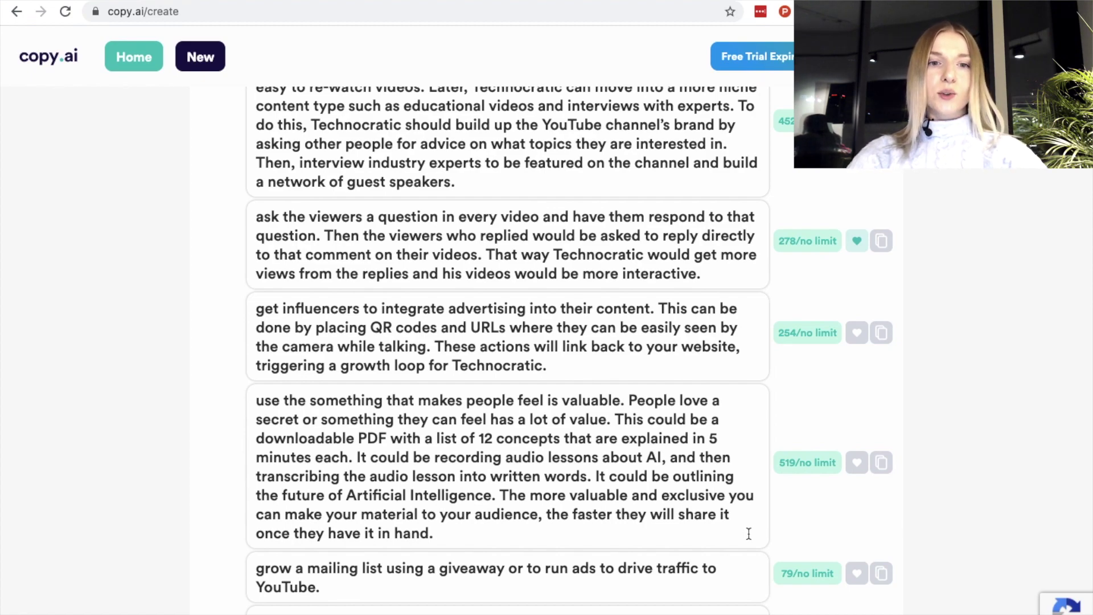
mouse_move(359, 438)
left_mouse_down()
mouse_move(689, 439)
mouse_move(601, 456)
mouse_move(356, 457)
left_mouse_up()
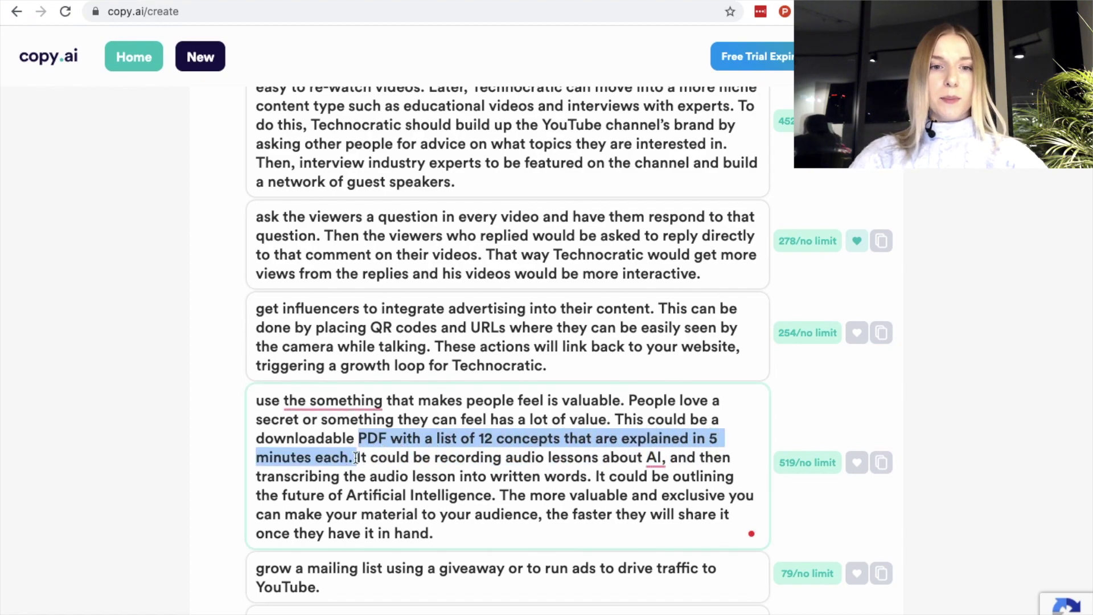
left_click(498, 529)
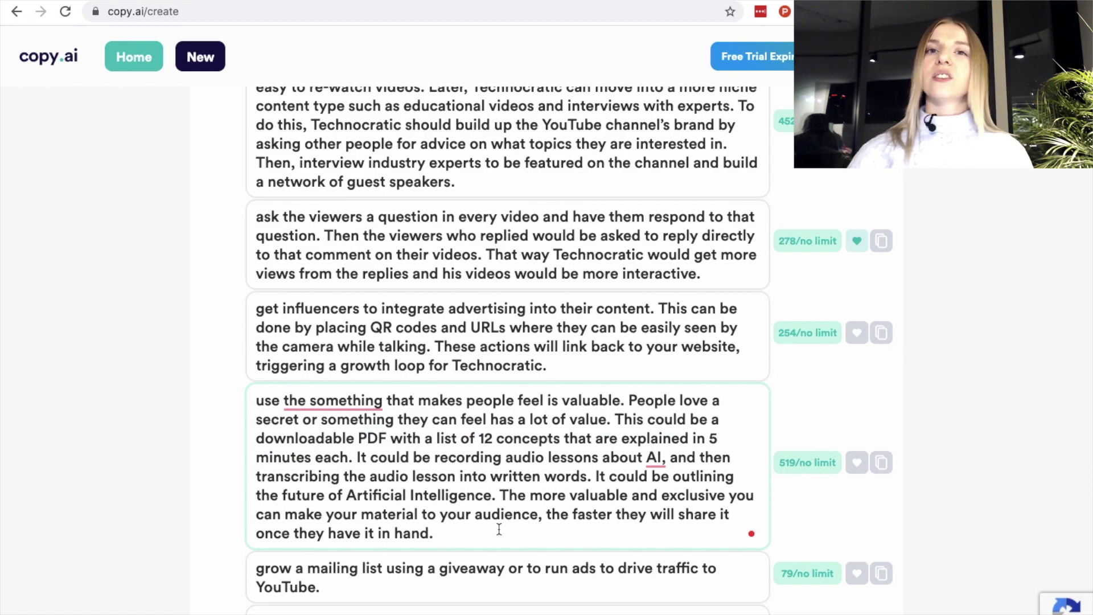
left_click(264, 401)
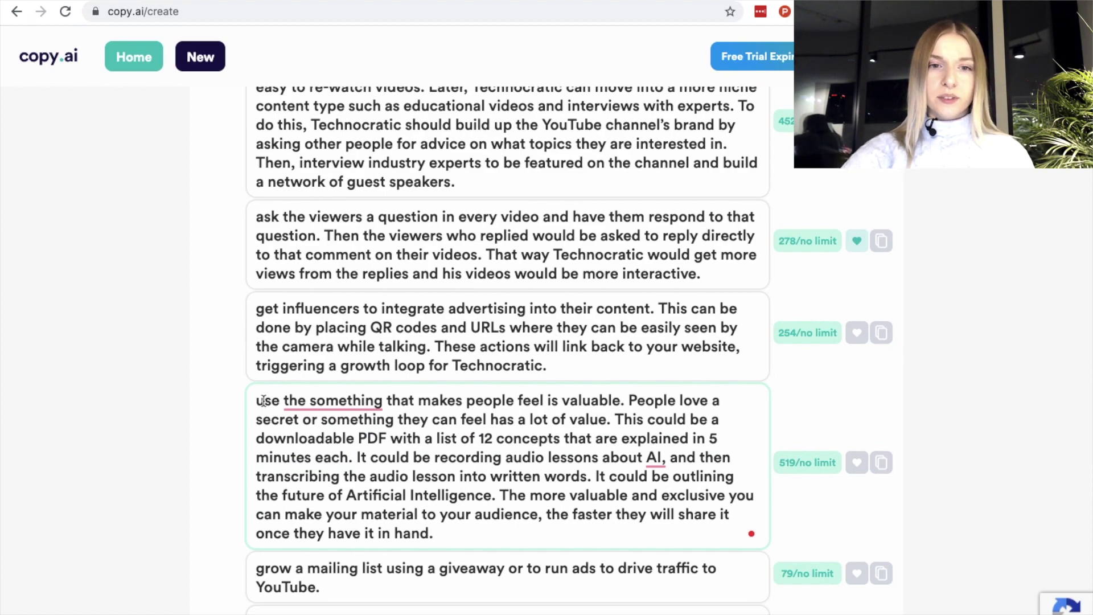
key("BackSpace")
type("U")
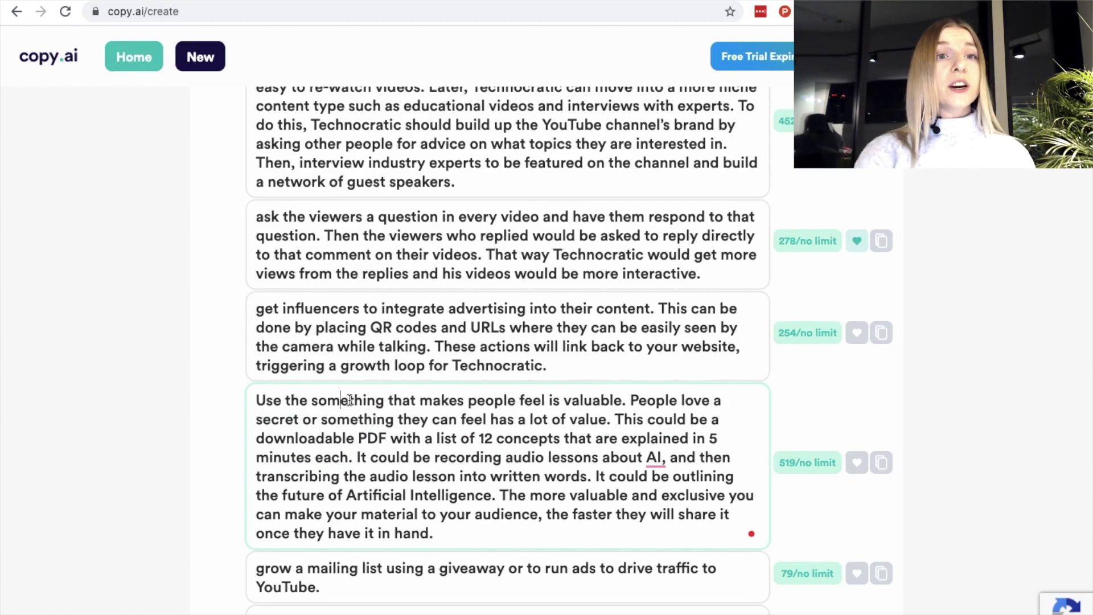
double_click(290, 401)
key("BackSpace")
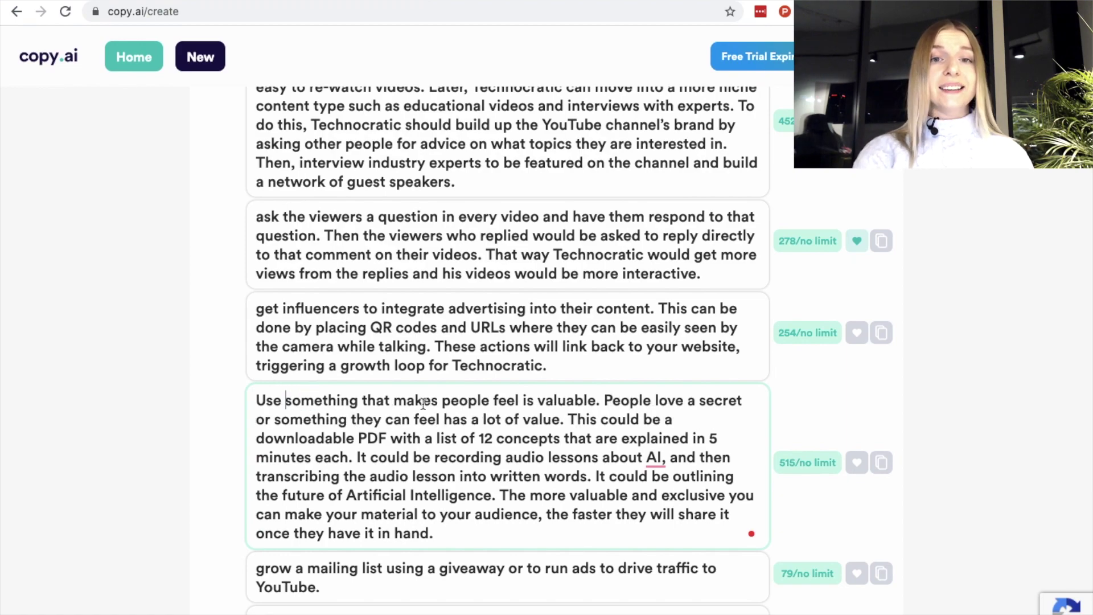
Step: Remove the comma after "AI" in the downloadable PDF growth idea and save that idea
mouse_move(656, 459)
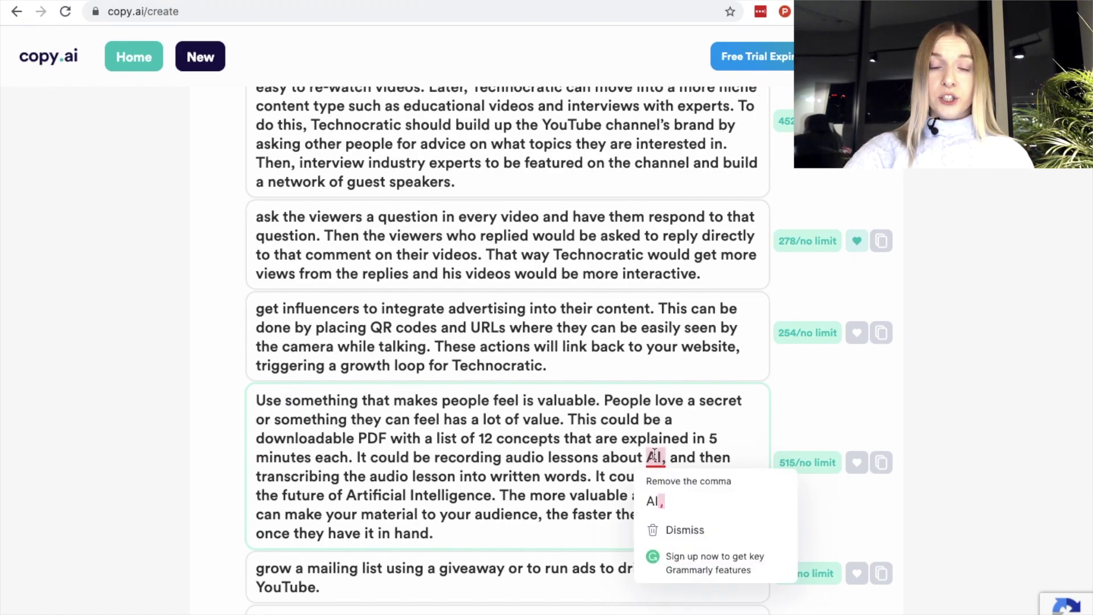
left_click(655, 501)
scroll(663, 489, "down", 1)
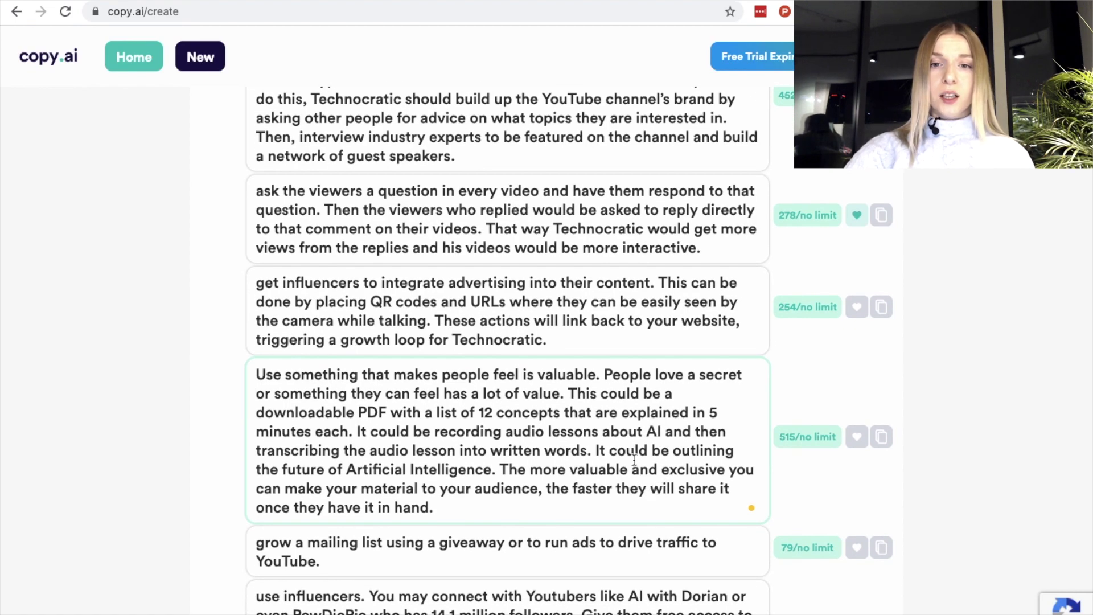
left_click(491, 511)
left_click(857, 437)
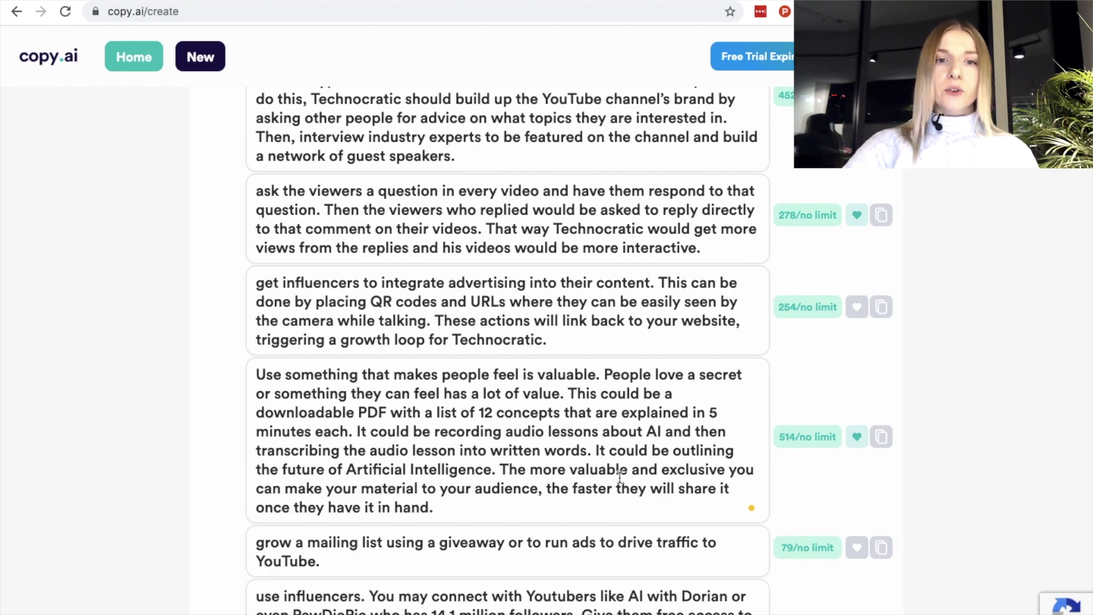
Step: Save the growth idea about growing a mailing list using a giveaway or ads
scroll(620, 477, "down", 3)
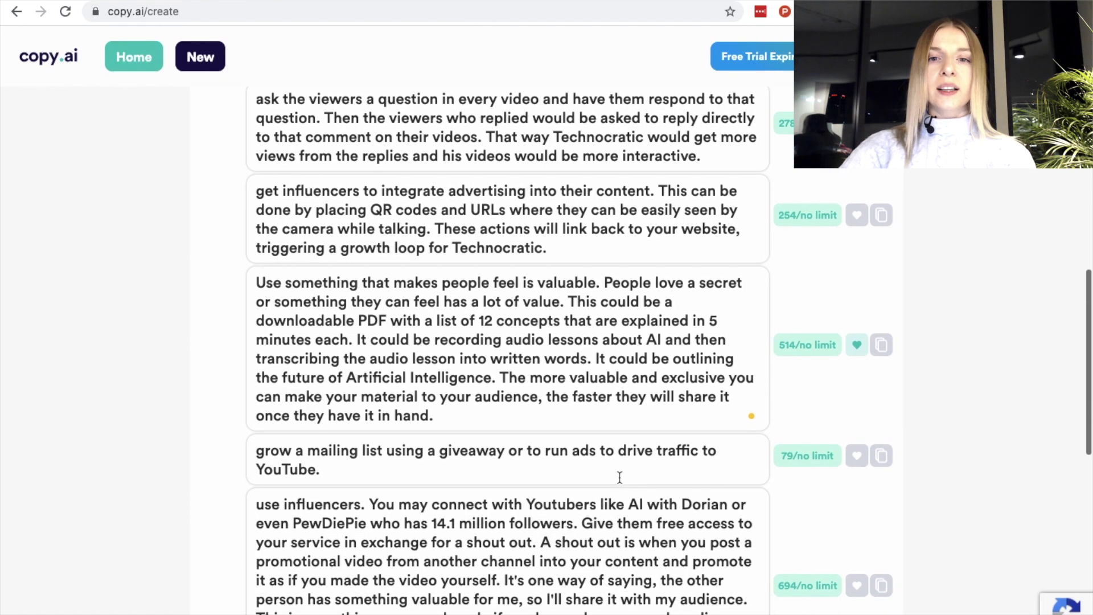
scroll(673, 468, "down", 1)
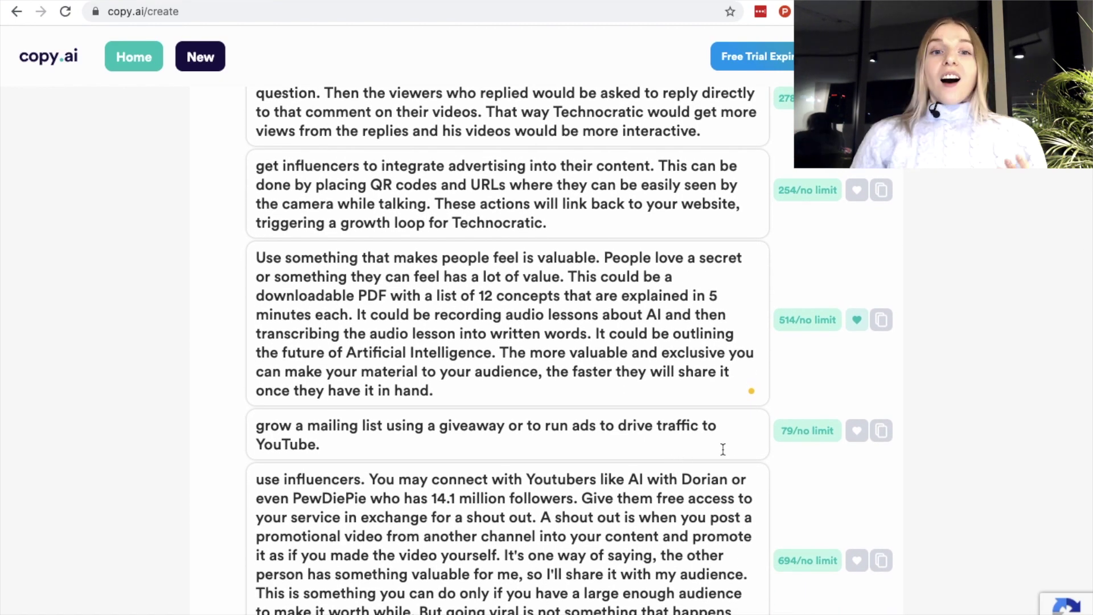
left_click(849, 432)
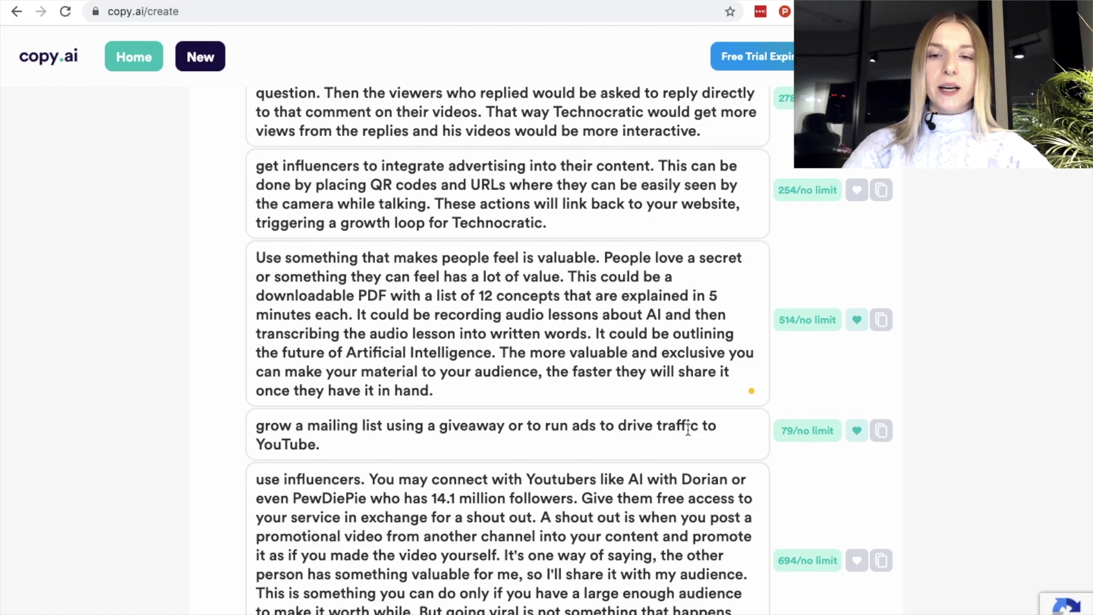
Step: Save the growth ideas about using influencers for shout-outs and overlapping influencers with existing networks
scroll(688, 430, "down", 2)
left_click_drag(628, 364, 736, 364)
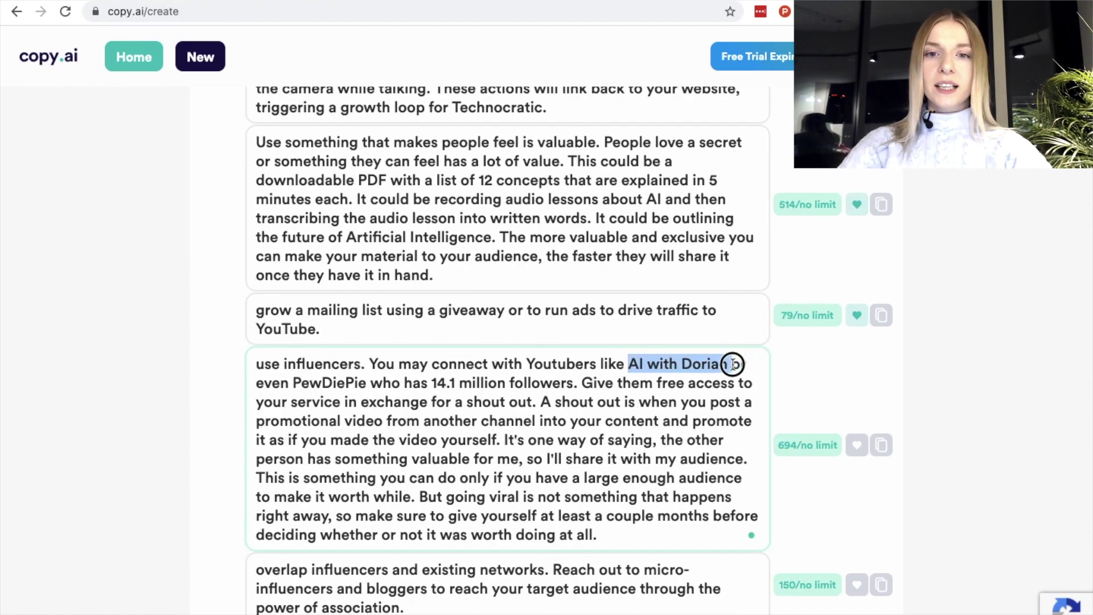
left_click(623, 506)
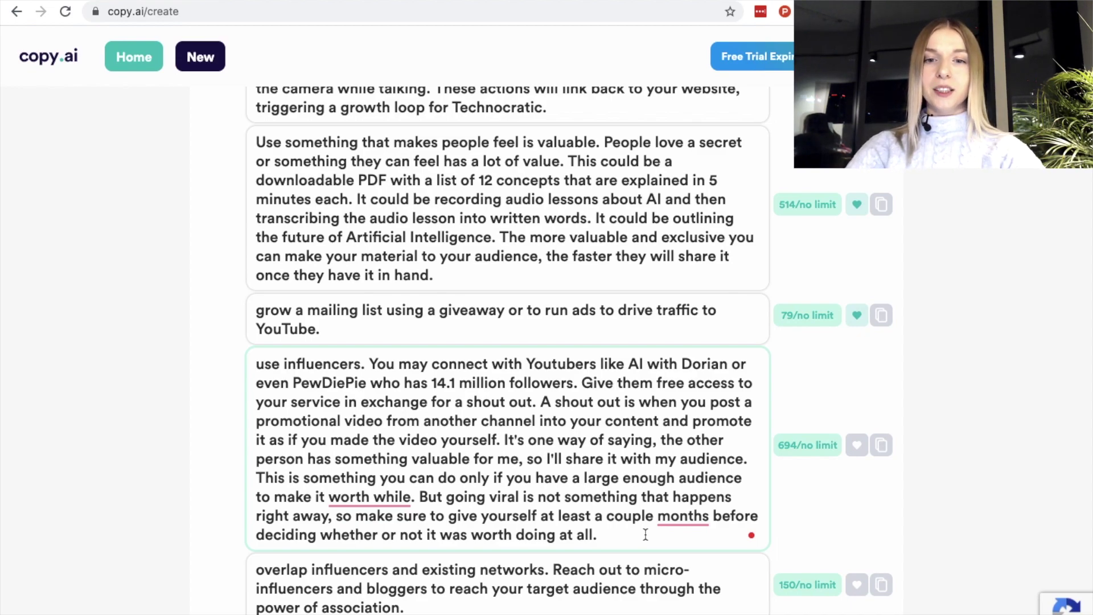
left_click(858, 444)
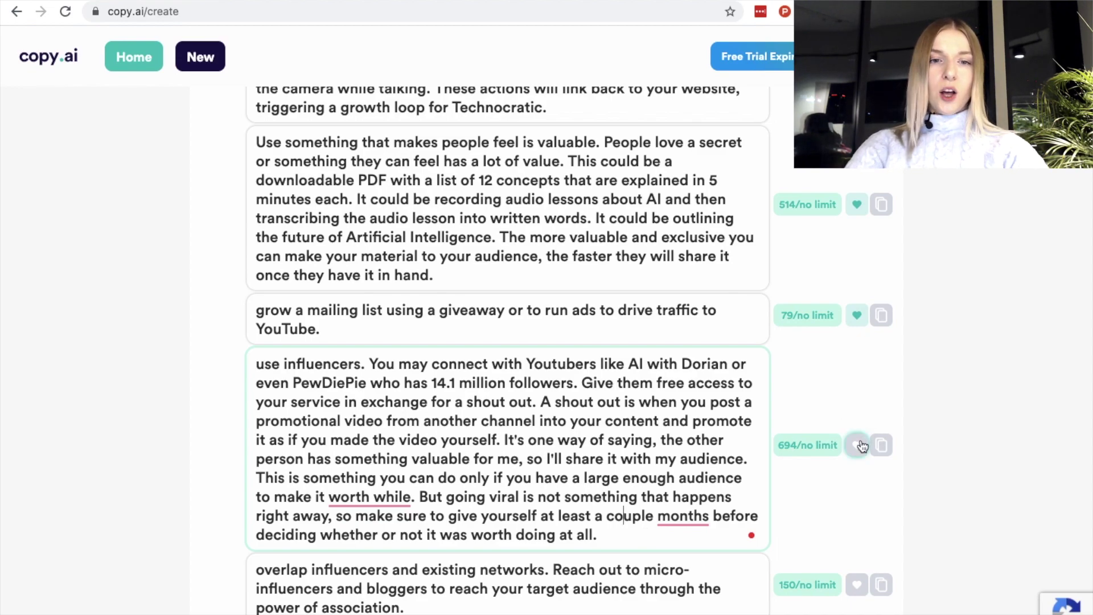
scroll(731, 504, "down", 2)
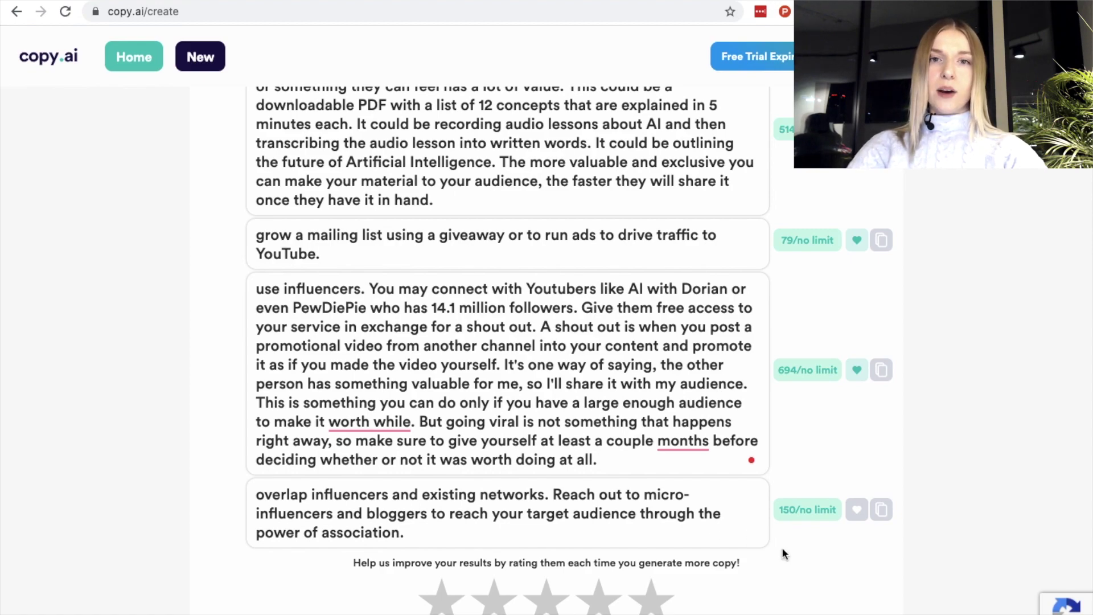
left_click(857, 510)
scroll(695, 518, "down", 1)
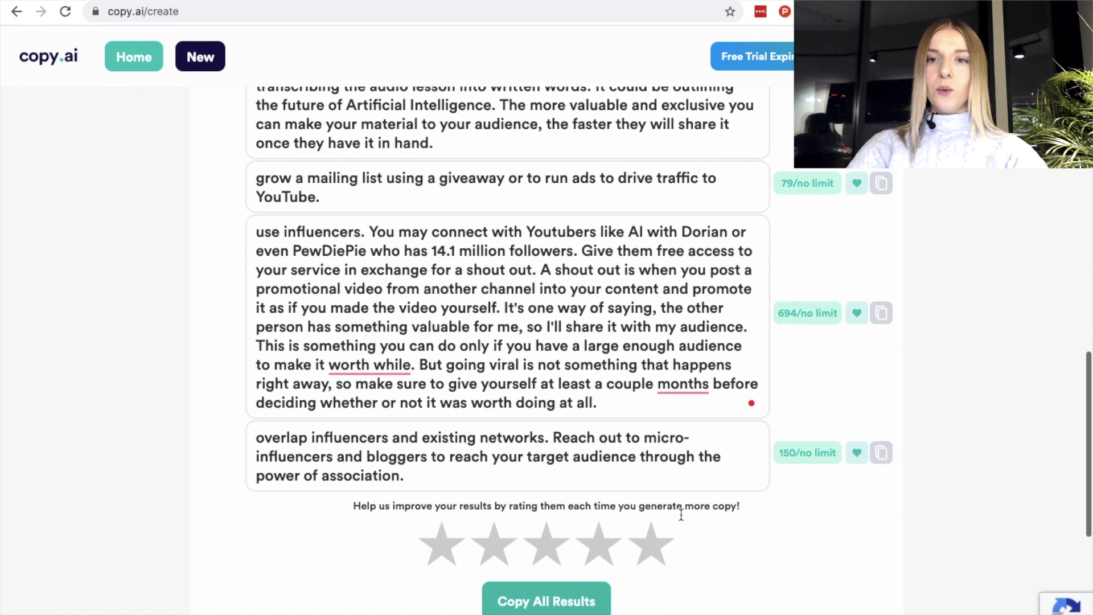
Step: Look back over the saved growth ideas and copy all results to the clipboard
scroll(585, 208, "up", 6)
scroll(585, 208, "up", 5)
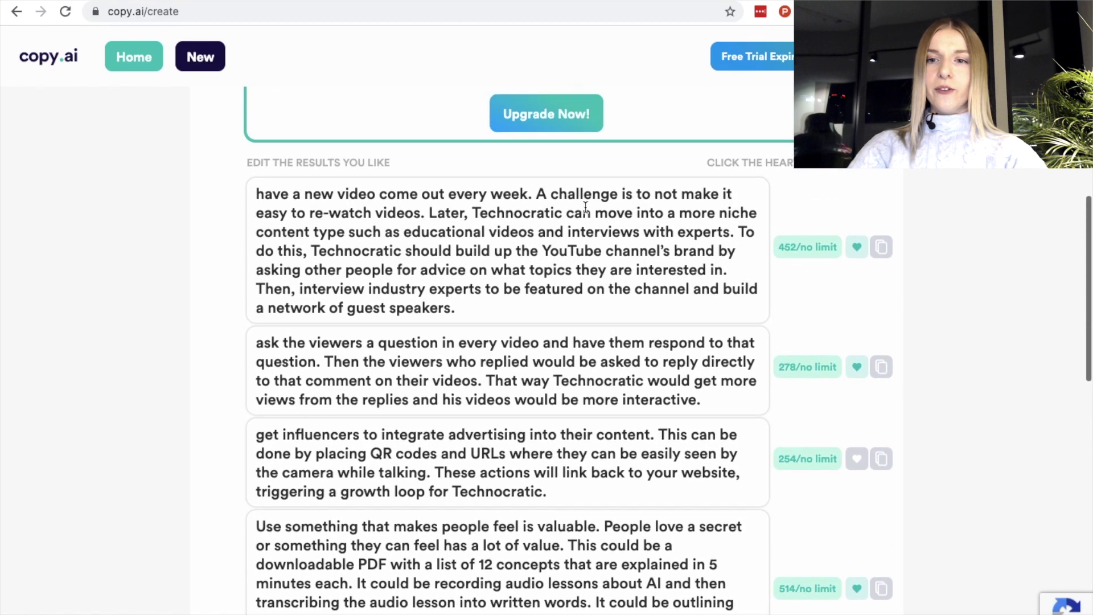
scroll(774, 295, "down", 3)
scroll(773, 296, "down", 8)
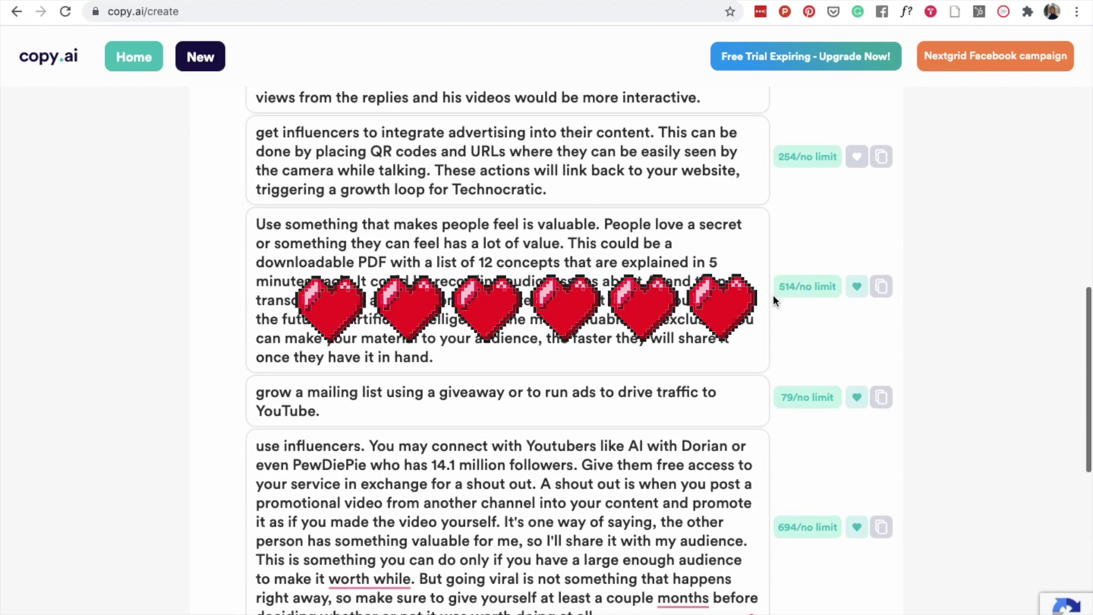
scroll(793, 379, "up", 1)
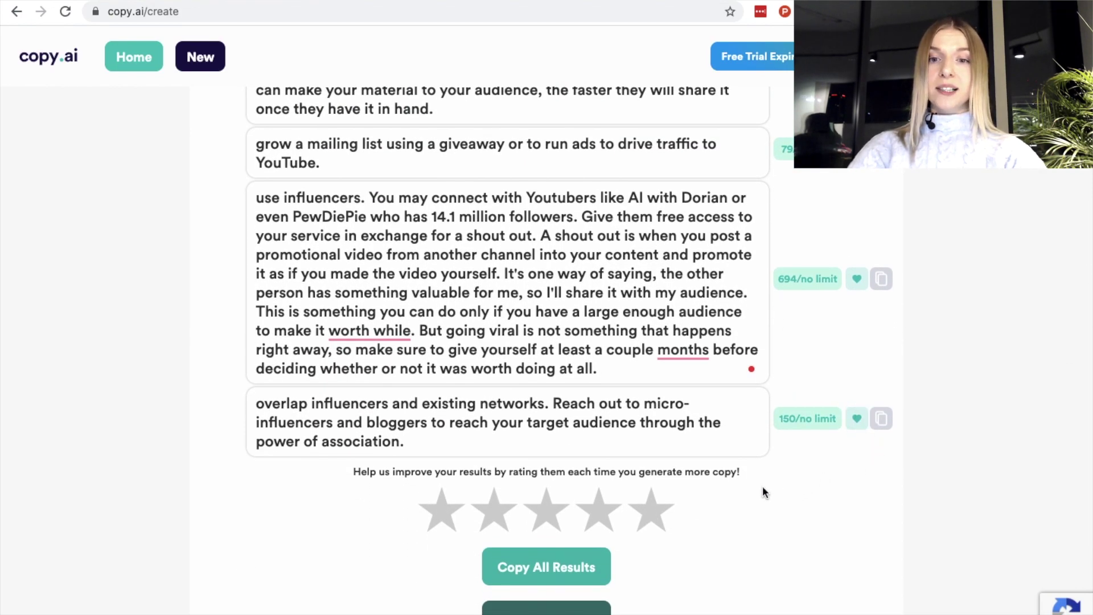
scroll(763, 492, "up", 1)
left_click(564, 607)
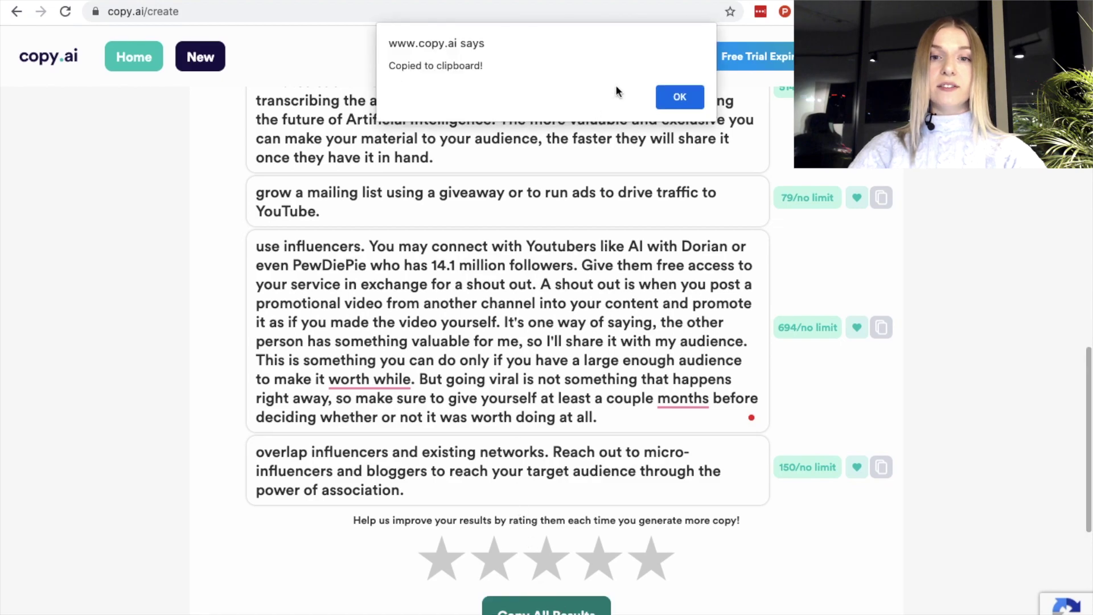
left_click(680, 97)
scroll(764, 490, "down", 1)
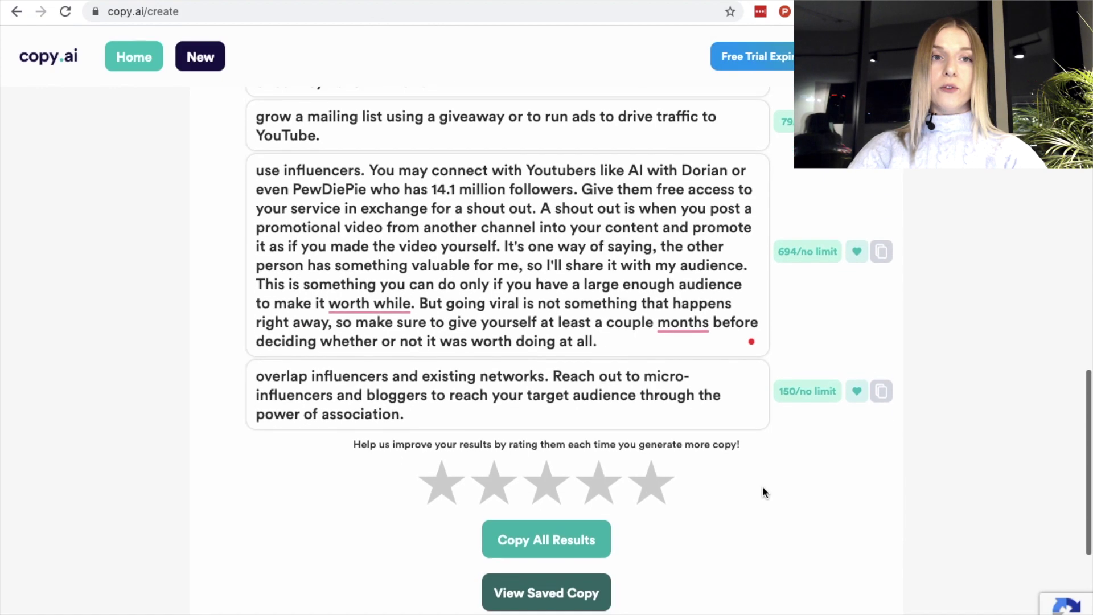
Step: Generate Instagram Captions Creating Vibes copy for Technocratic, keeping the prefilled brand name and description
scroll(763, 492, "up", 10)
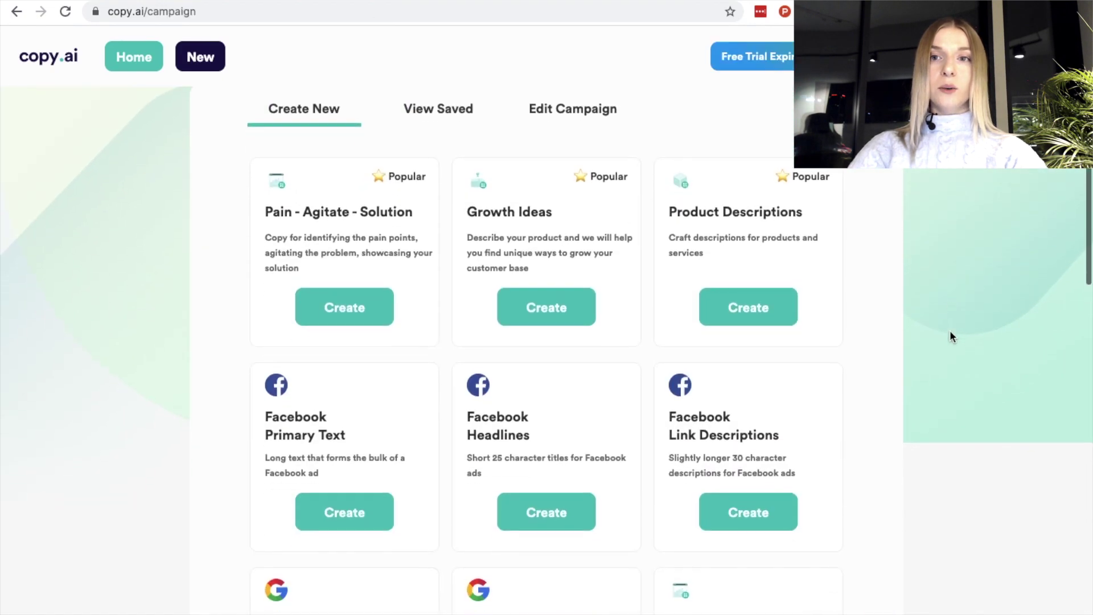
scroll(950, 336, "down", 2)
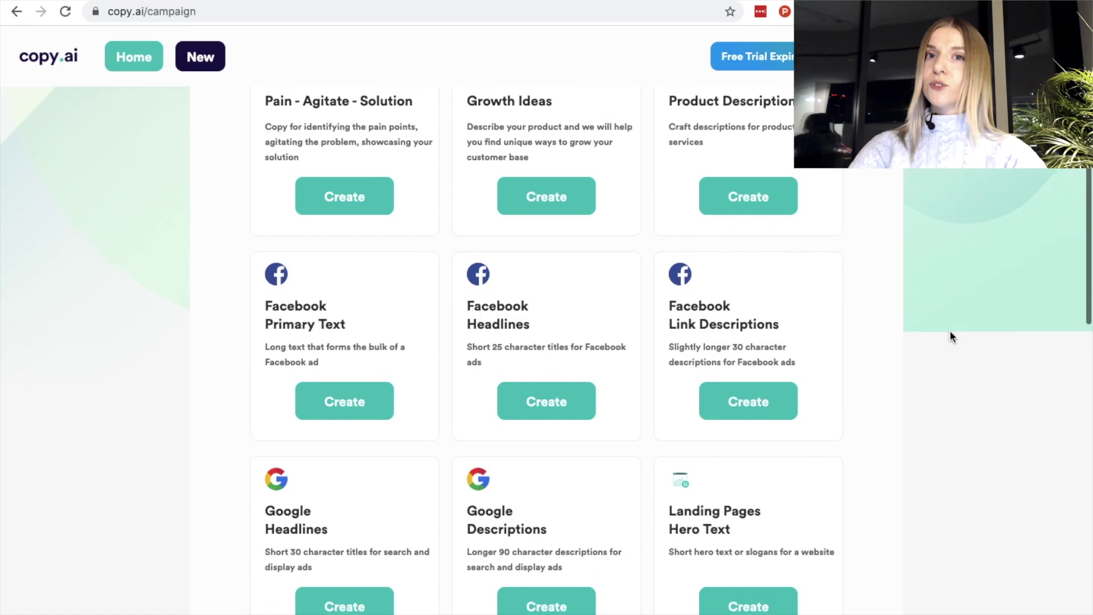
scroll(950, 336, "down", 1)
scroll(733, 384, "down", 7)
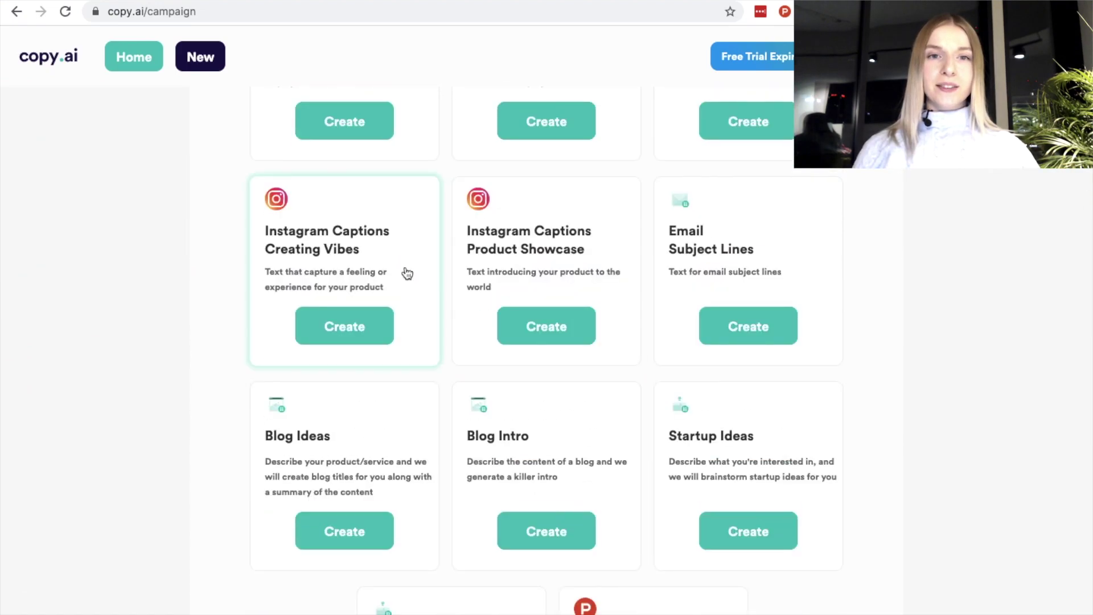
left_click(347, 327)
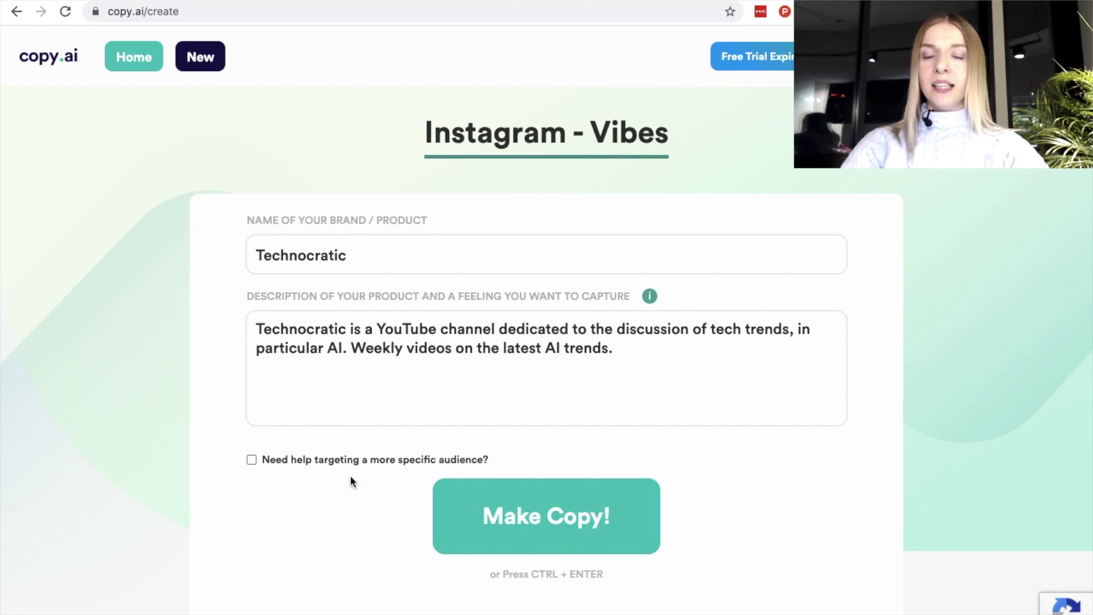
left_click(454, 520)
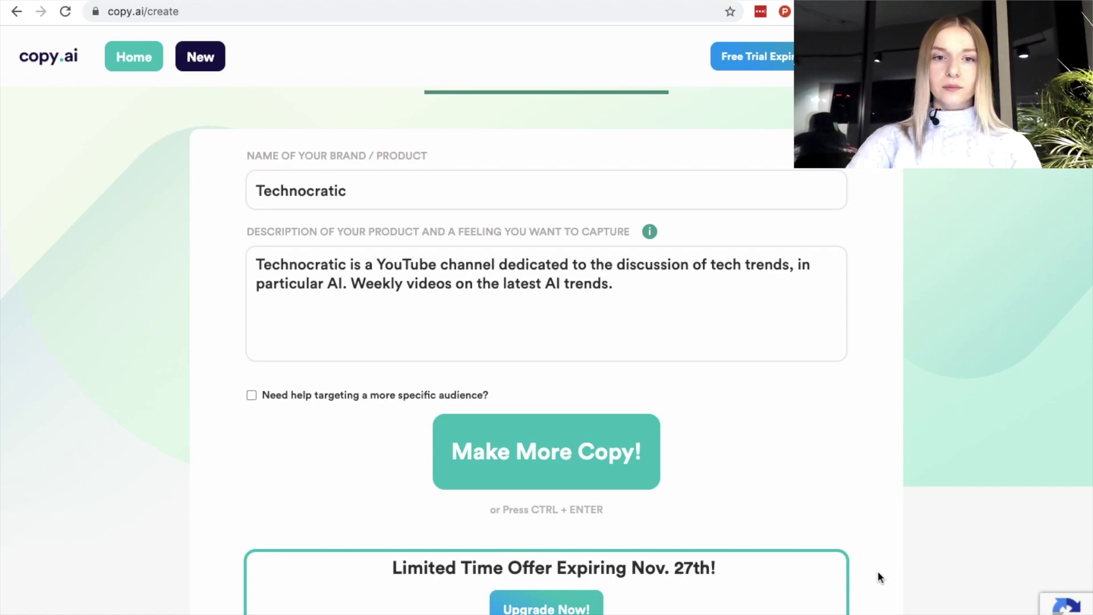
Step: Read through the generated Instagram captions, examining the emojis in the one inviting people to subscribe to Technocratic Trendcast
scroll(877, 578, "down", 7)
scroll(878, 577, "down", 1)
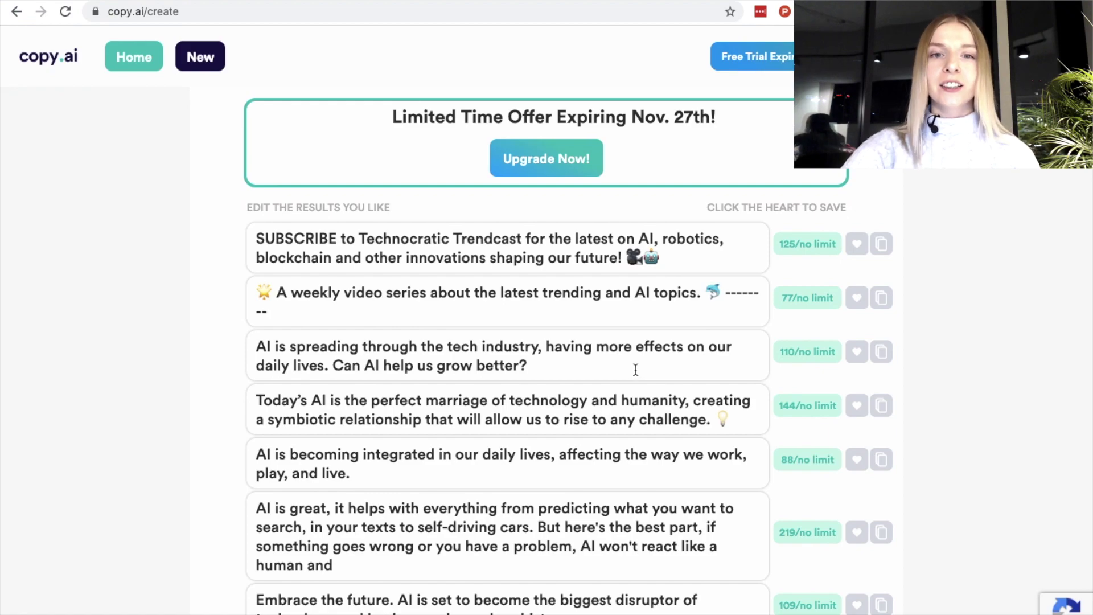
left_click(624, 257)
left_click_drag(626, 257, 663, 259)
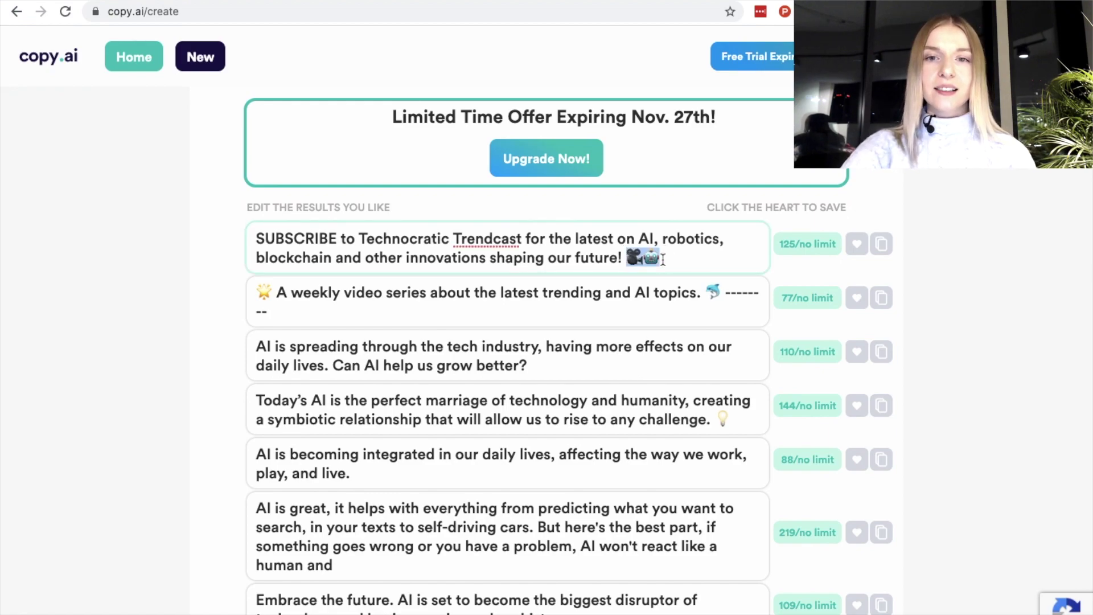
left_click(669, 261)
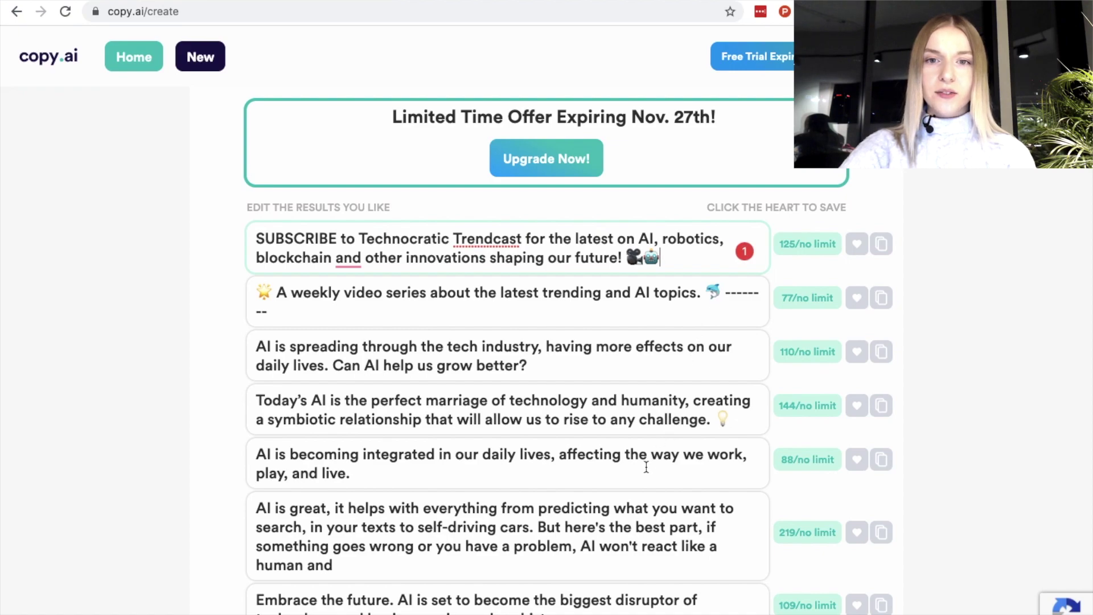
left_click(646, 467)
scroll(626, 484, "down", 2)
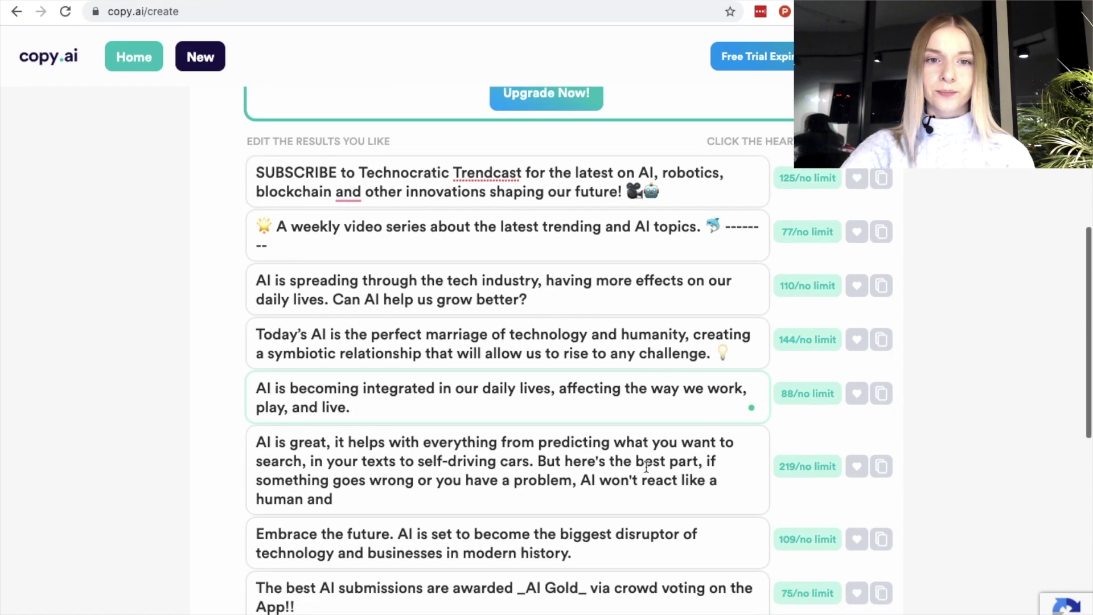
scroll(605, 503, "down", 1)
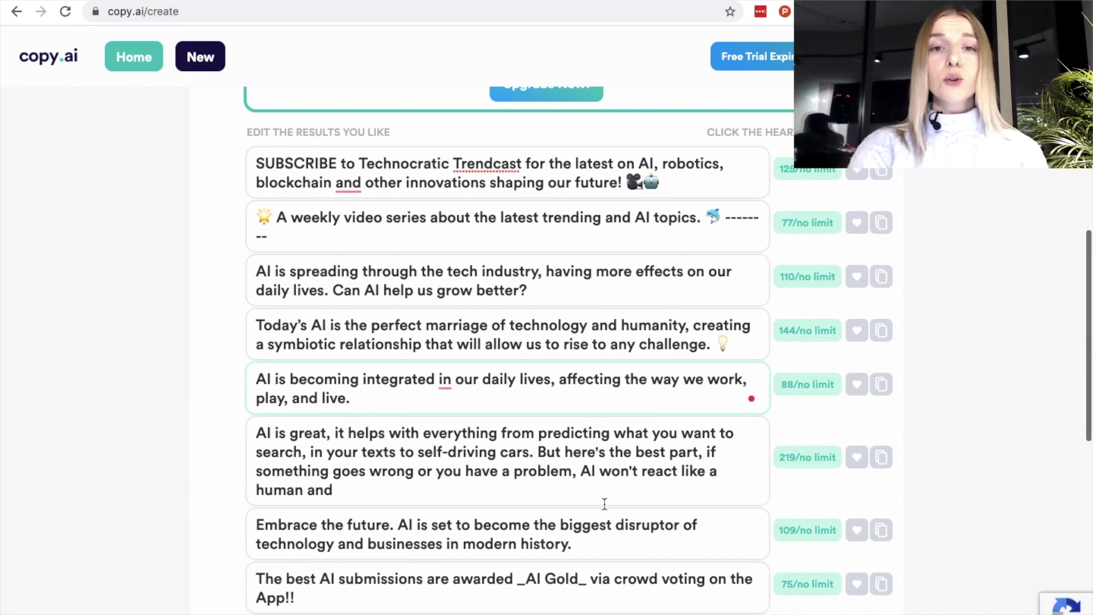
scroll(605, 504, "down", 1)
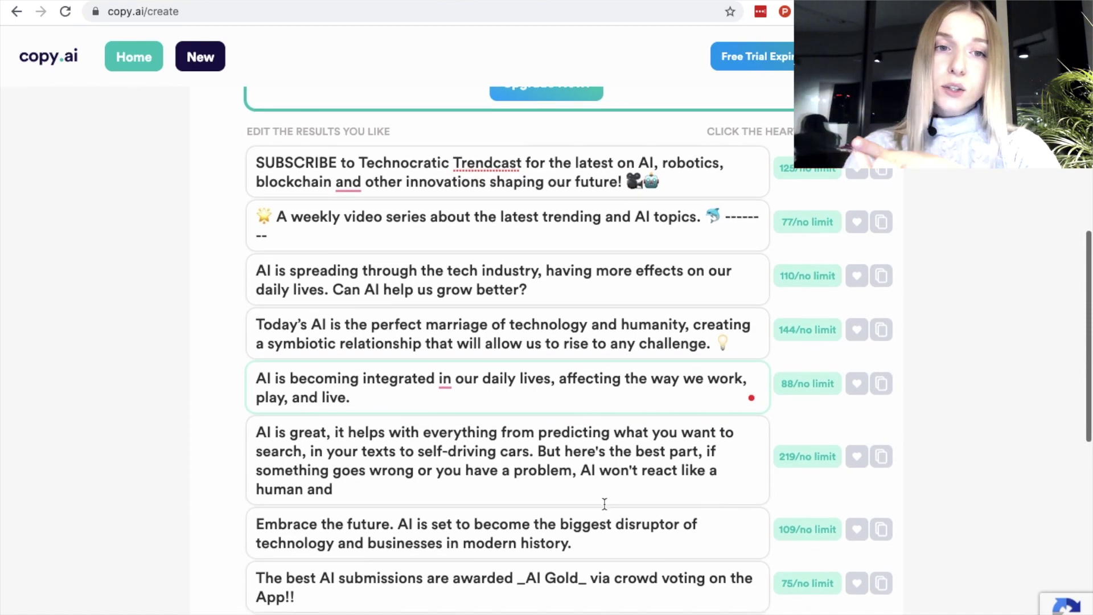
Step: Review the caption ending "AI won't react like a human and" and save the "Embrace the future" caption
scroll(605, 504, "down", 1)
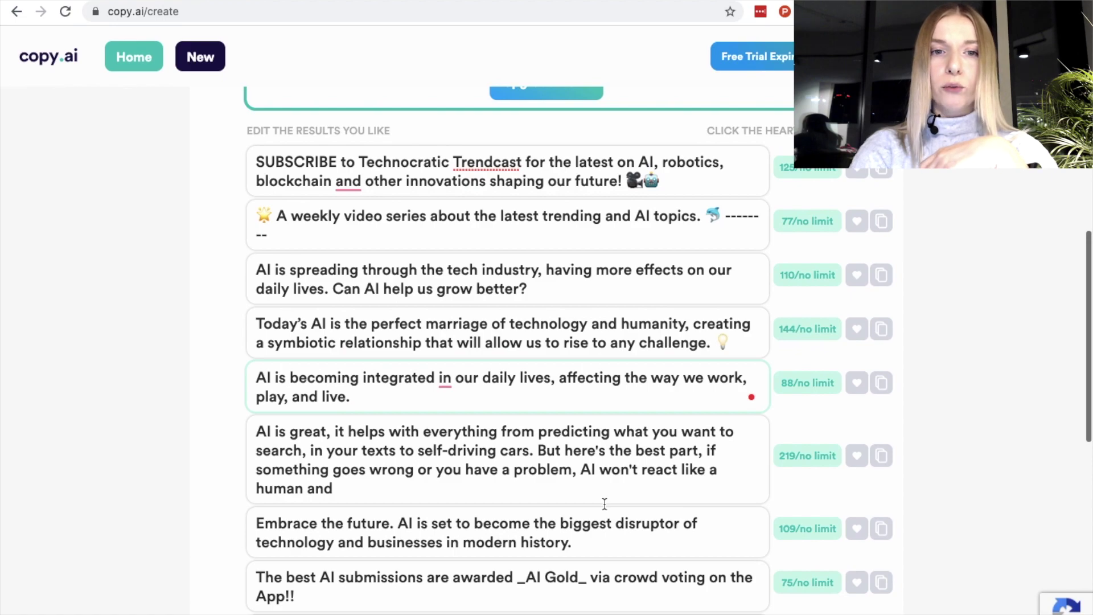
left_click_drag(581, 469, 591, 483)
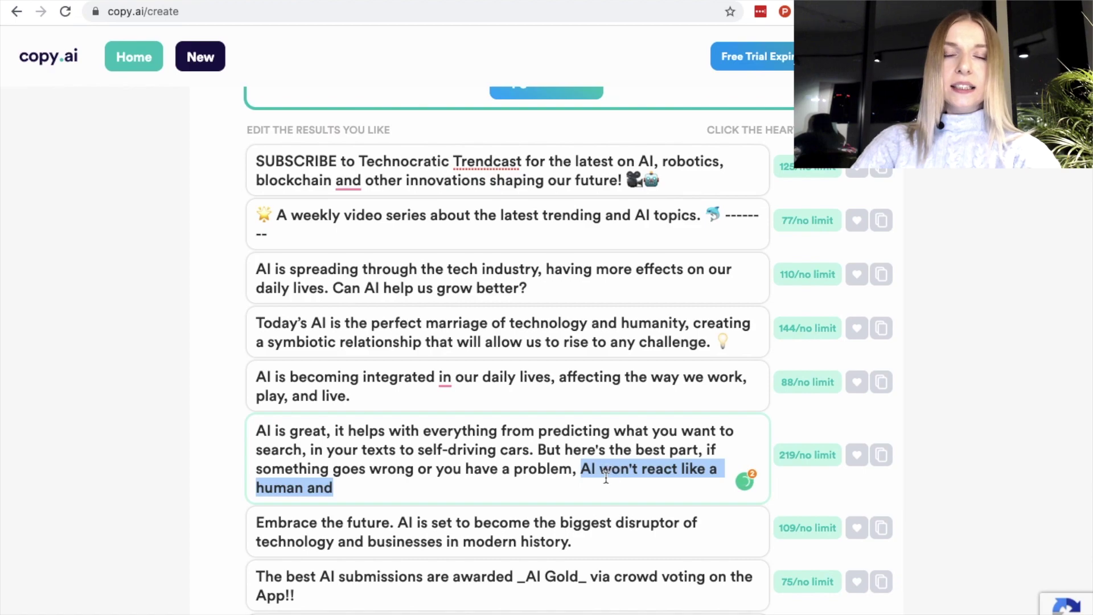
left_click(598, 481)
scroll(690, 527, "down", 3)
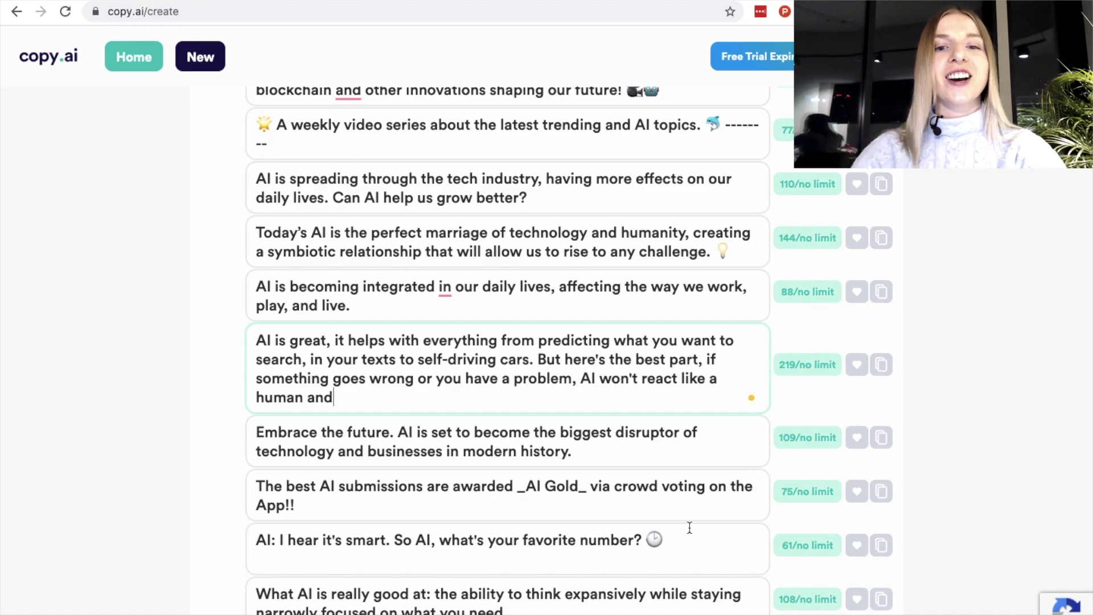
left_click(857, 438)
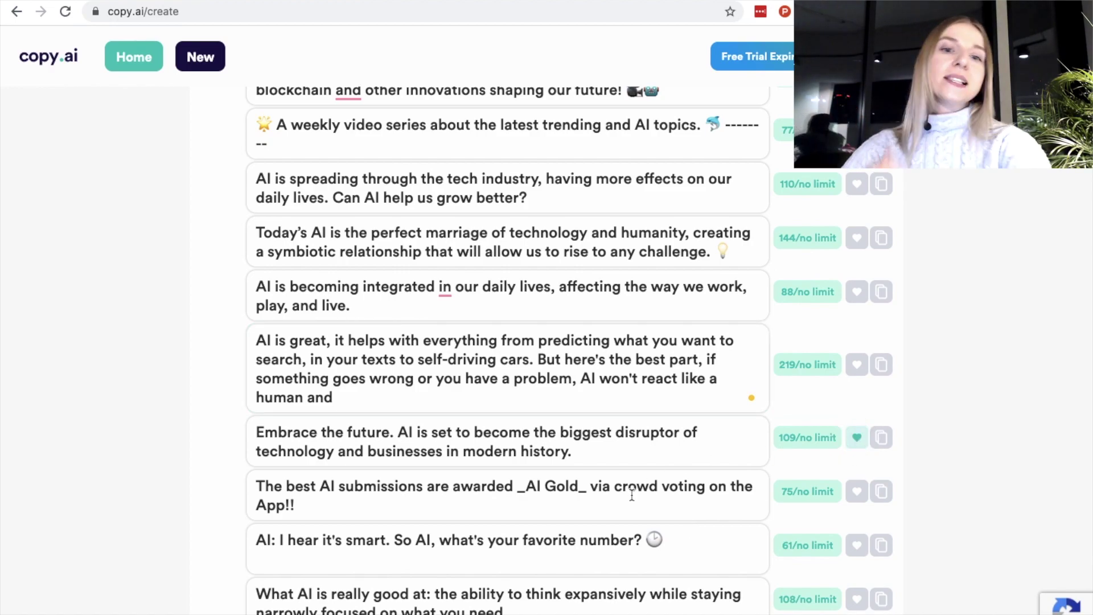
Step: Read the remaining Instagram captions, examining the one asking AI for its favorite number
scroll(630, 510, "down", 1)
left_click_drag(256, 486, 672, 484)
left_click(682, 489)
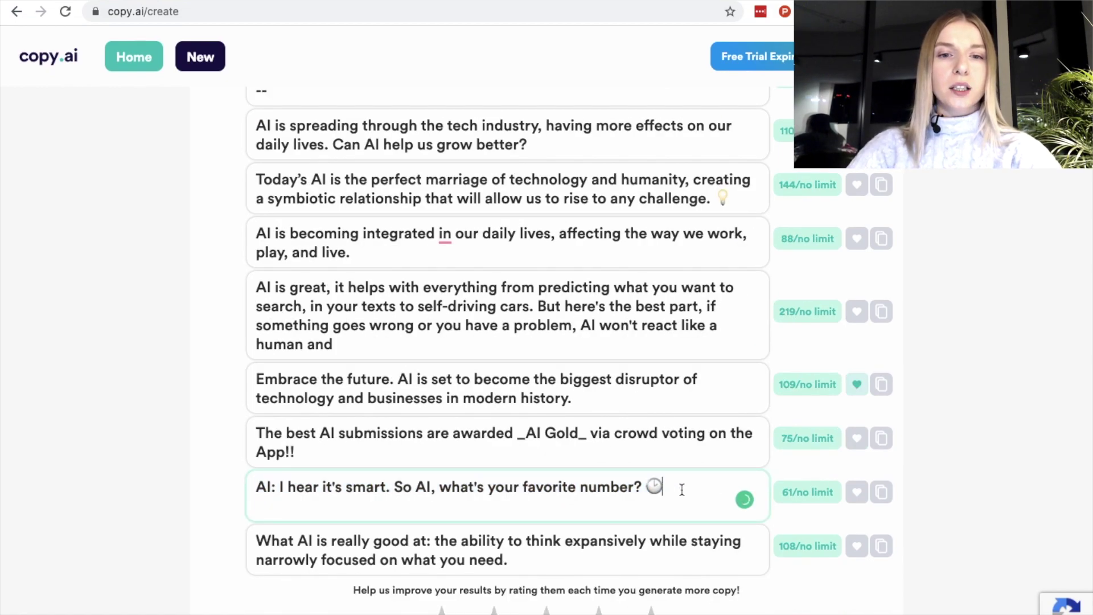
scroll(682, 489, "down", 1)
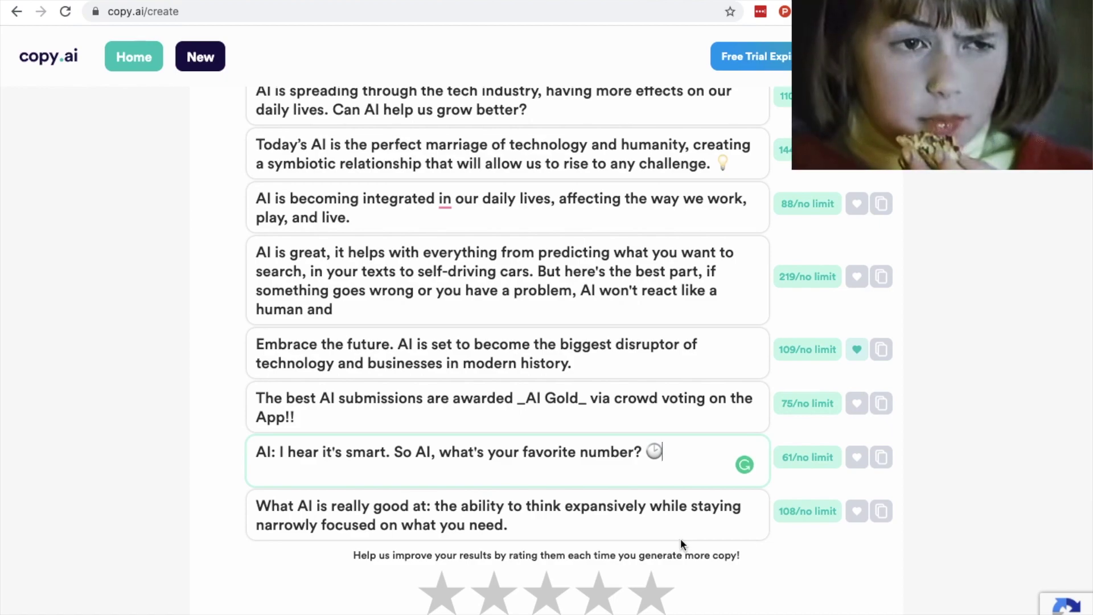
scroll(681, 544, "down", 1)
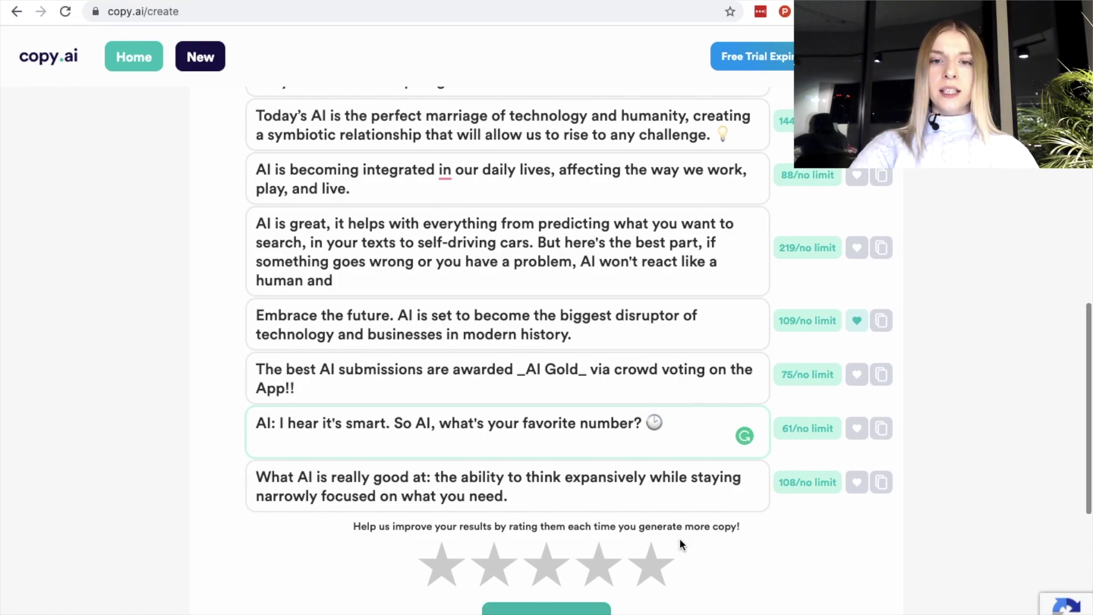
scroll(680, 543, "up", 3)
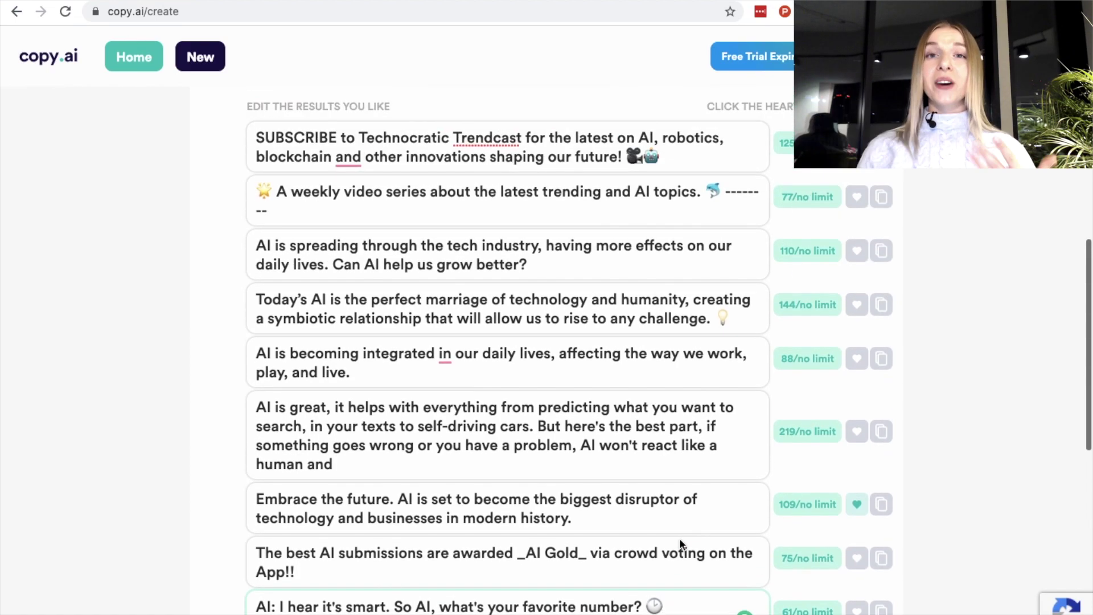
Step: Generate another batch of Instagram Vibes captions for Technocratic with the same brand name and description
scroll(681, 544, "up", 10)
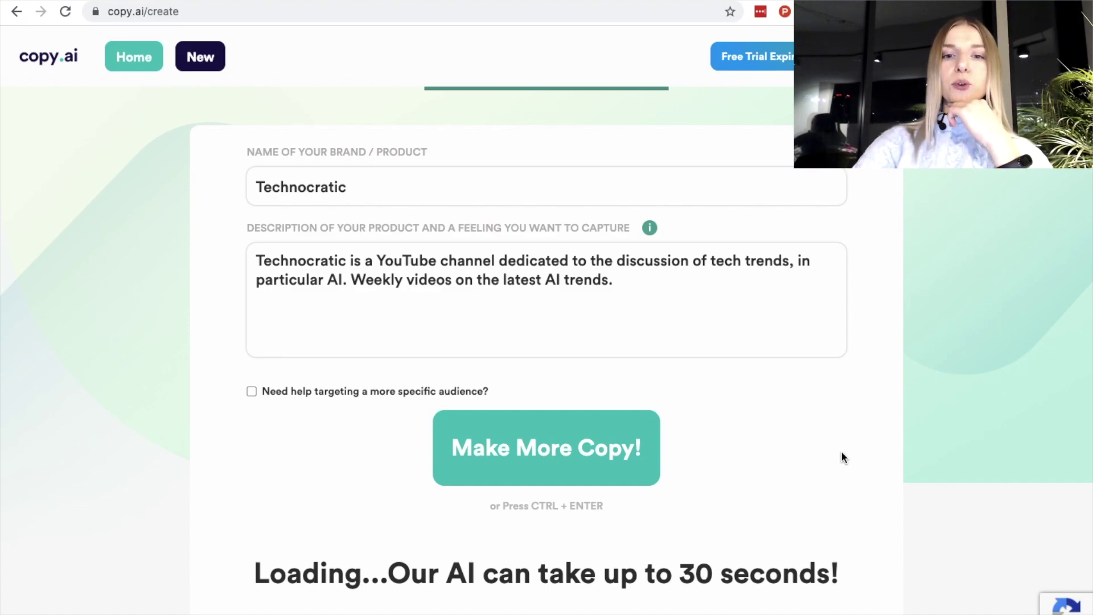
left_click(529, 434)
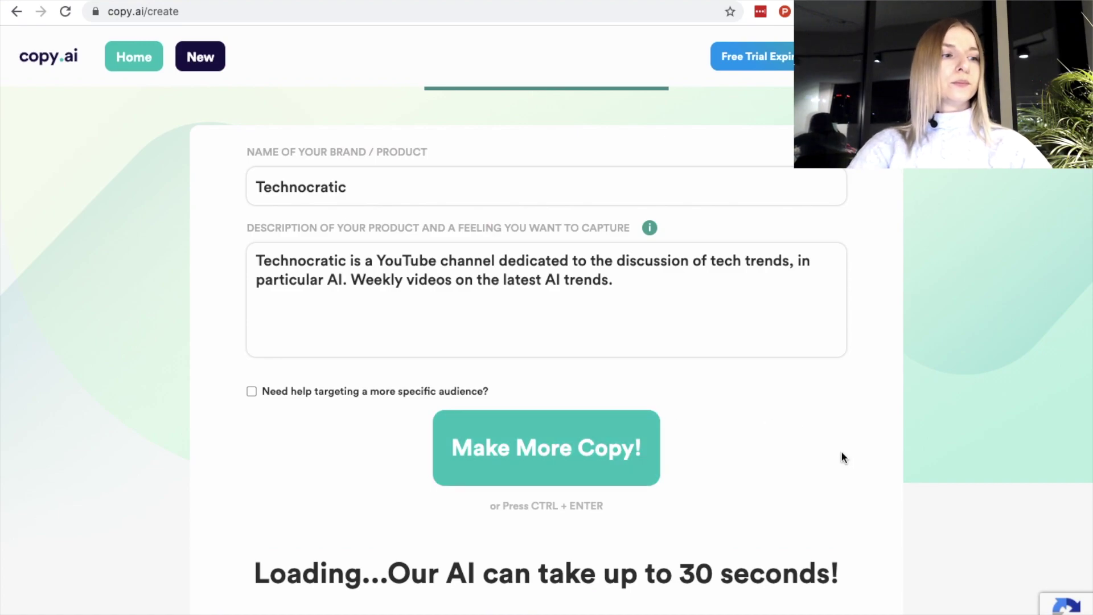
scroll(843, 457, "down", 2)
scroll(844, 457, "down", 6)
scroll(843, 458, "up", 2)
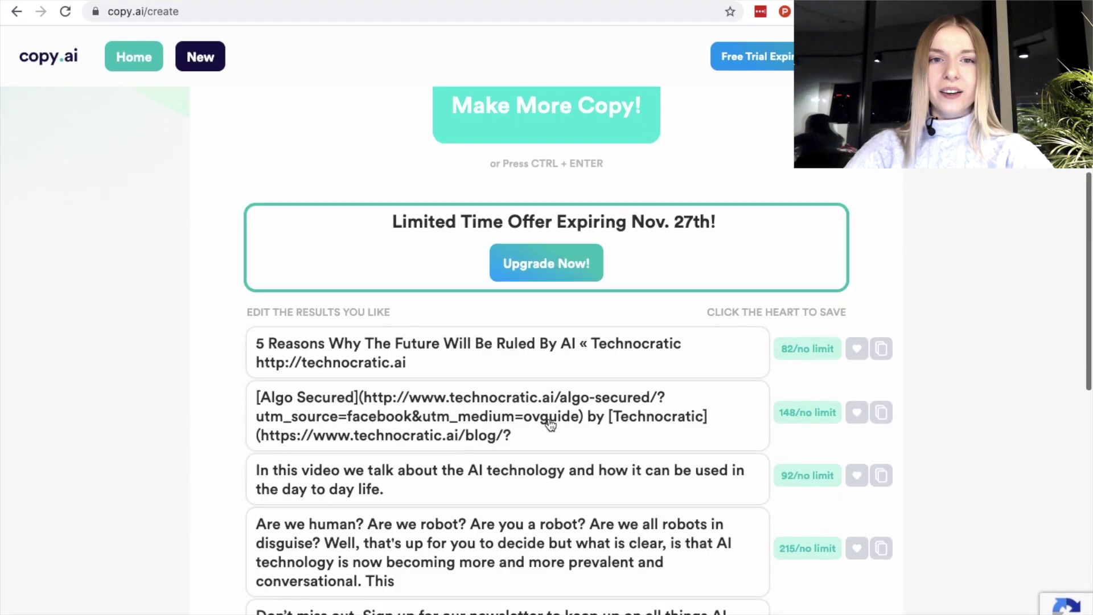
Step: Save the new captions beginning "In this video we talk about", "Are we human?" and "Don't miss out"
scroll(550, 421, "down", 1)
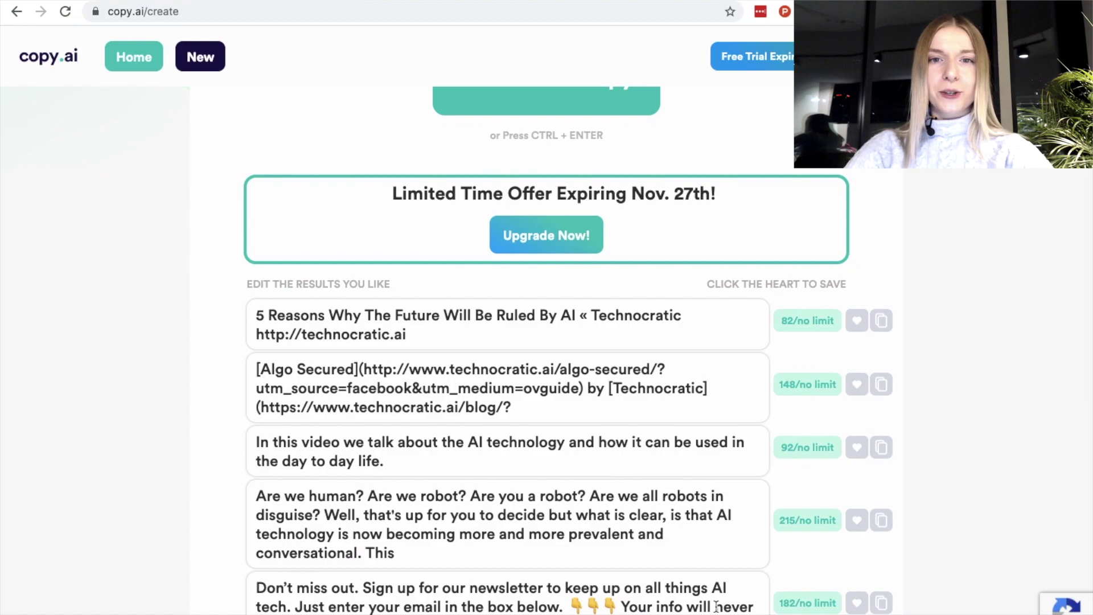
scroll(716, 606, "down", 2)
scroll(716, 606, "down", 4)
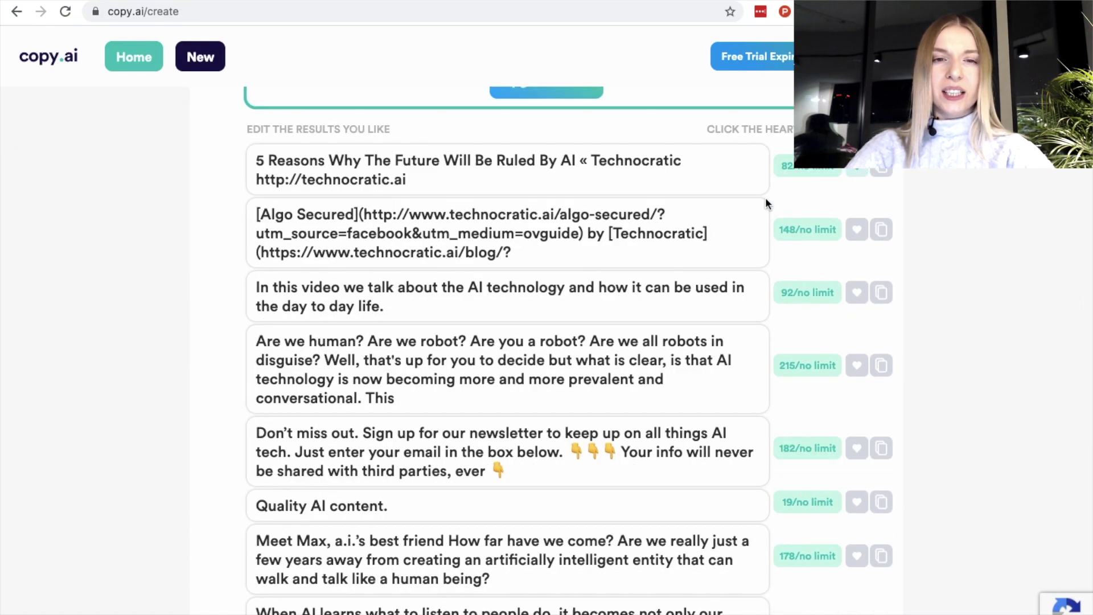
scroll(722, 206, "down", 1)
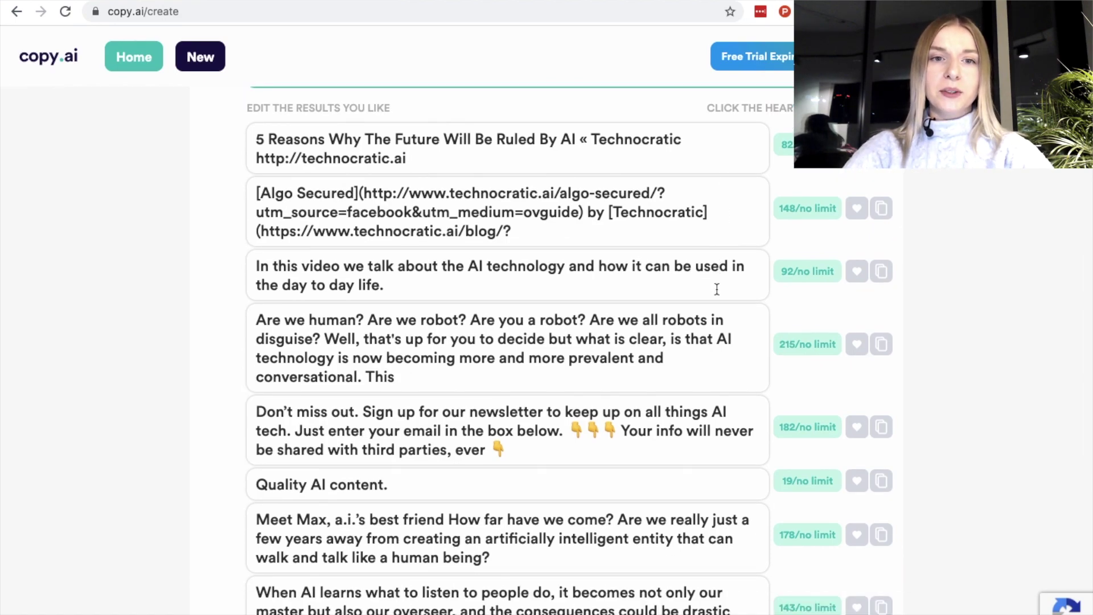
left_click(857, 272)
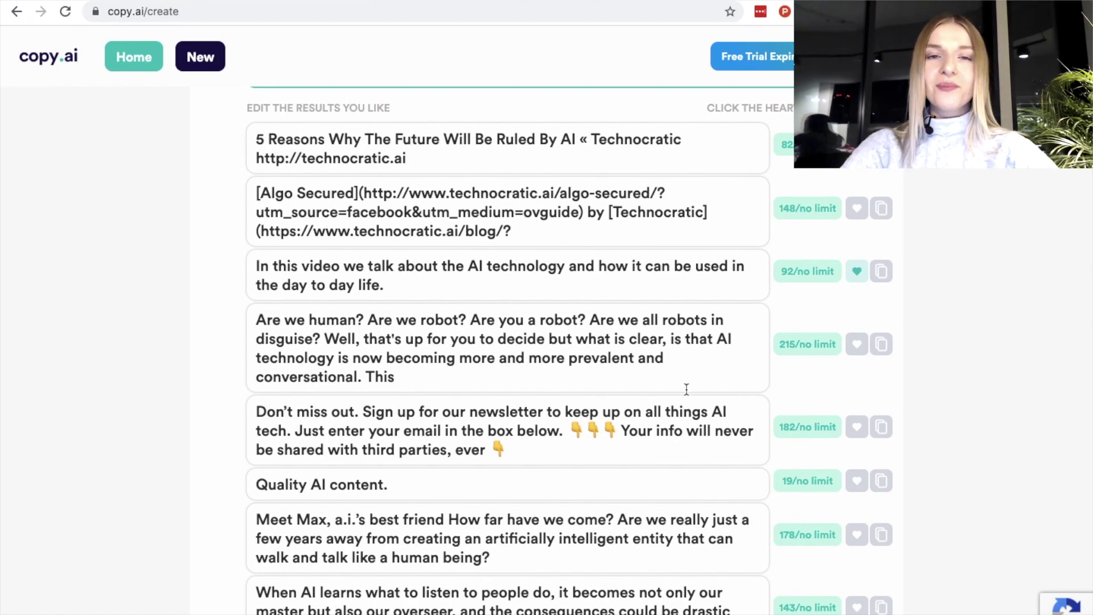
left_click(857, 344)
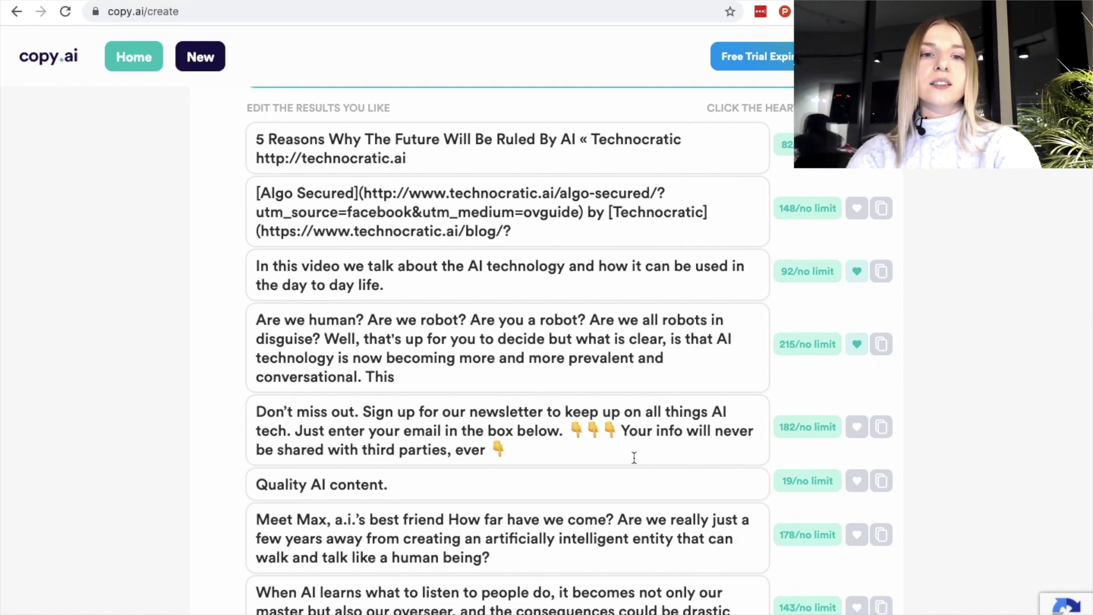
scroll(740, 398, "down", 2)
left_click(859, 383)
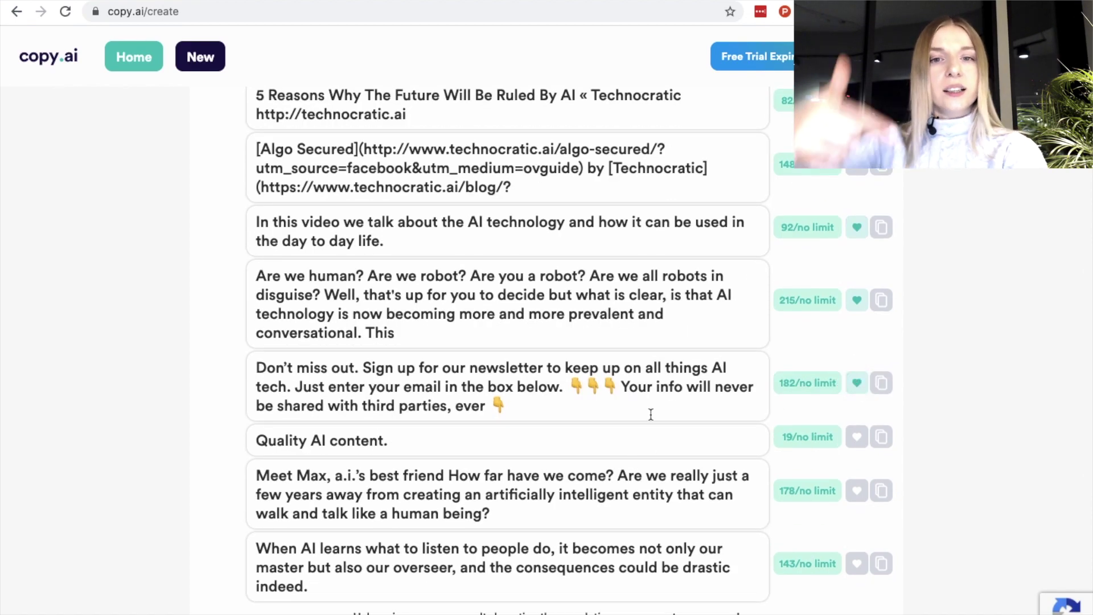
Step: Look over the rest of the new Instagram captions and copy all results to the clipboard
scroll(643, 419, "down", 2)
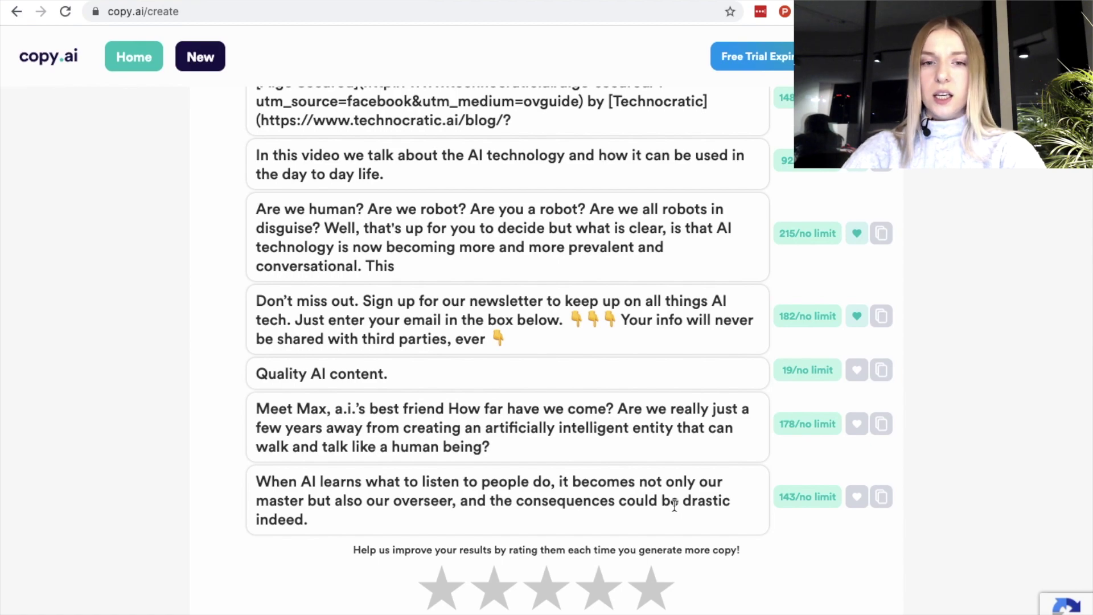
scroll(674, 504, "up", 2)
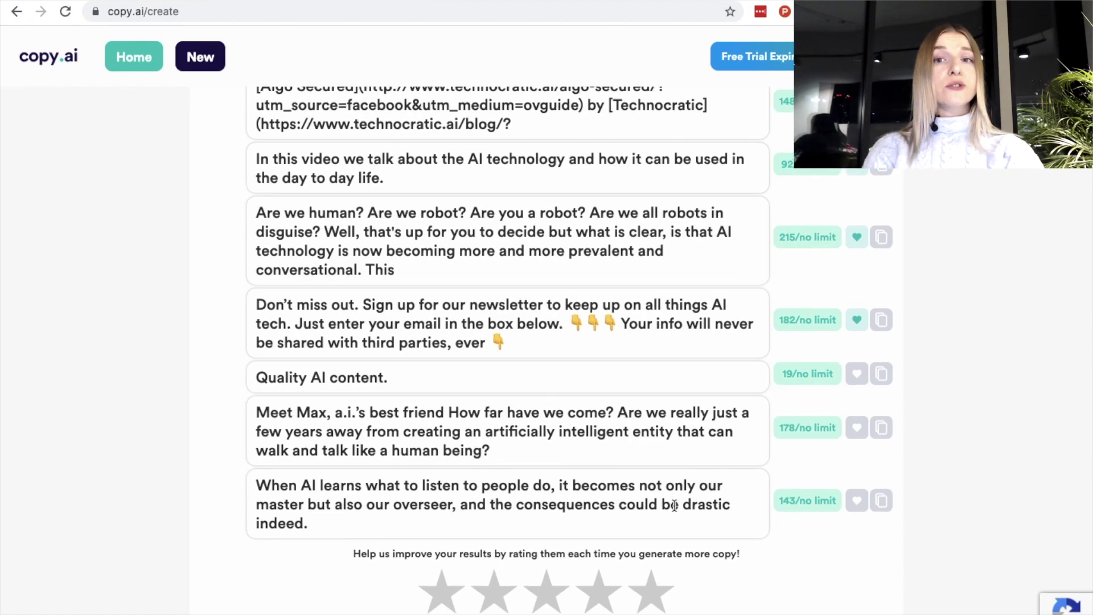
scroll(674, 506, "up", 3)
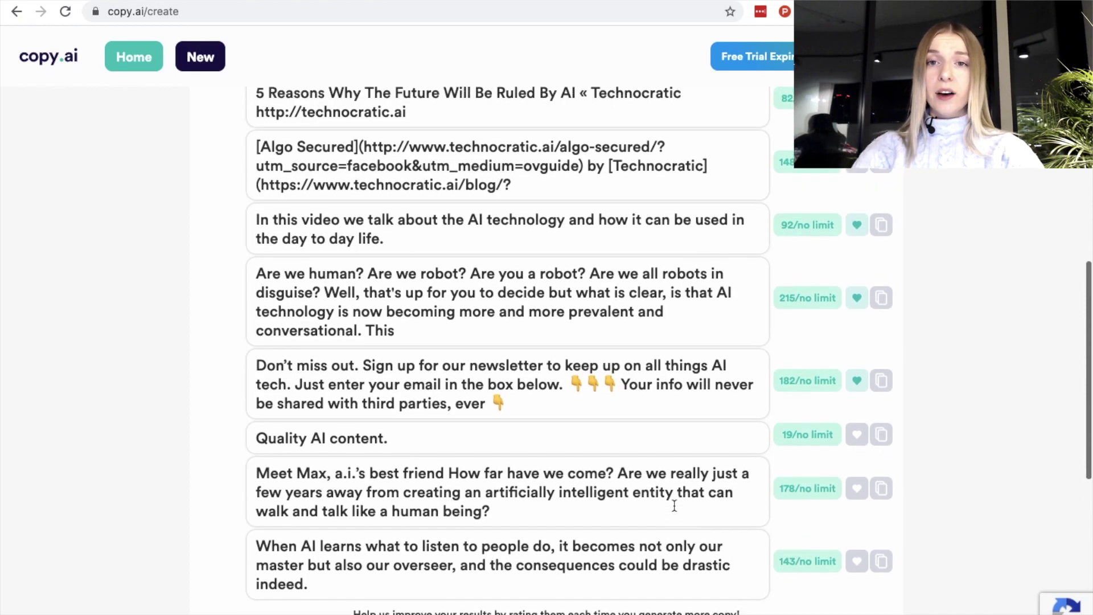
scroll(674, 505, "down", 10)
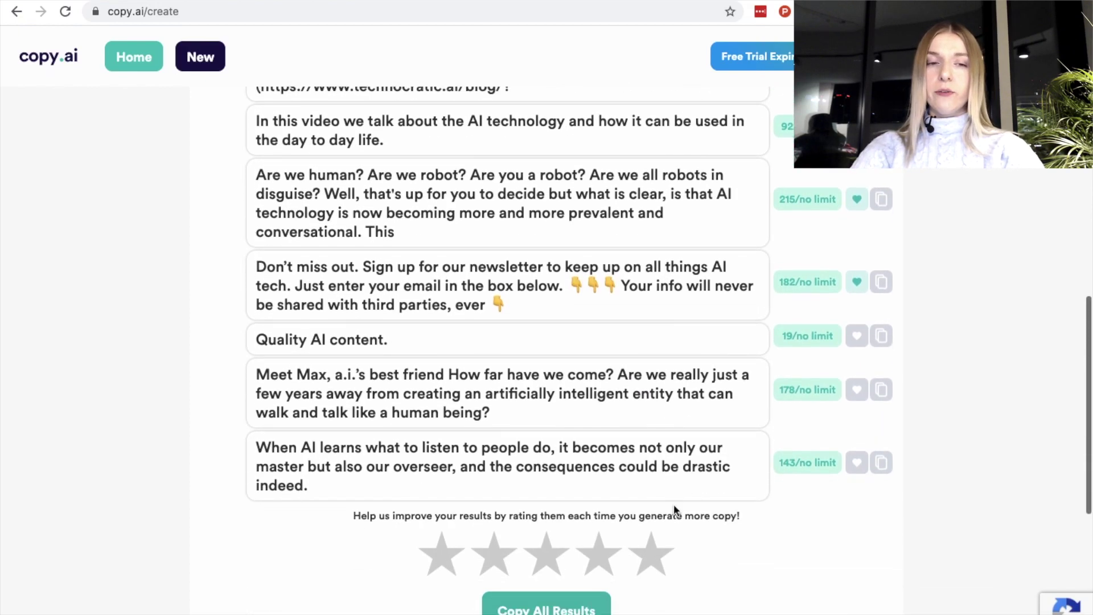
left_click(586, 530)
left_click(686, 102)
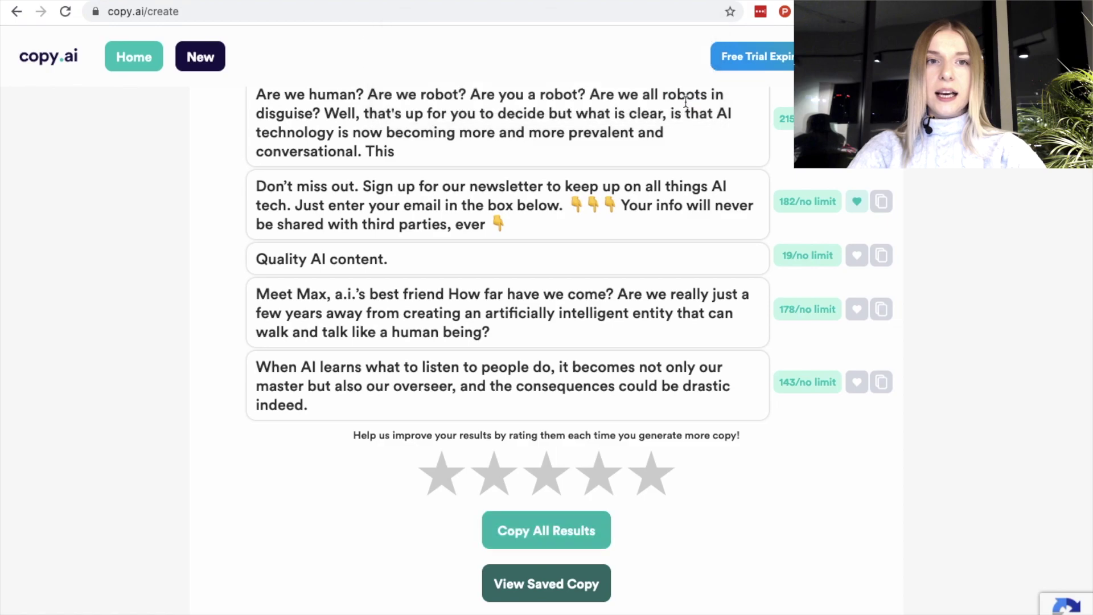
Step: Generate Facebook Headlines copy for Technocratic, keeping the prefilled brand name and description
scroll(514, 196, "up", 15)
left_click(111, 62)
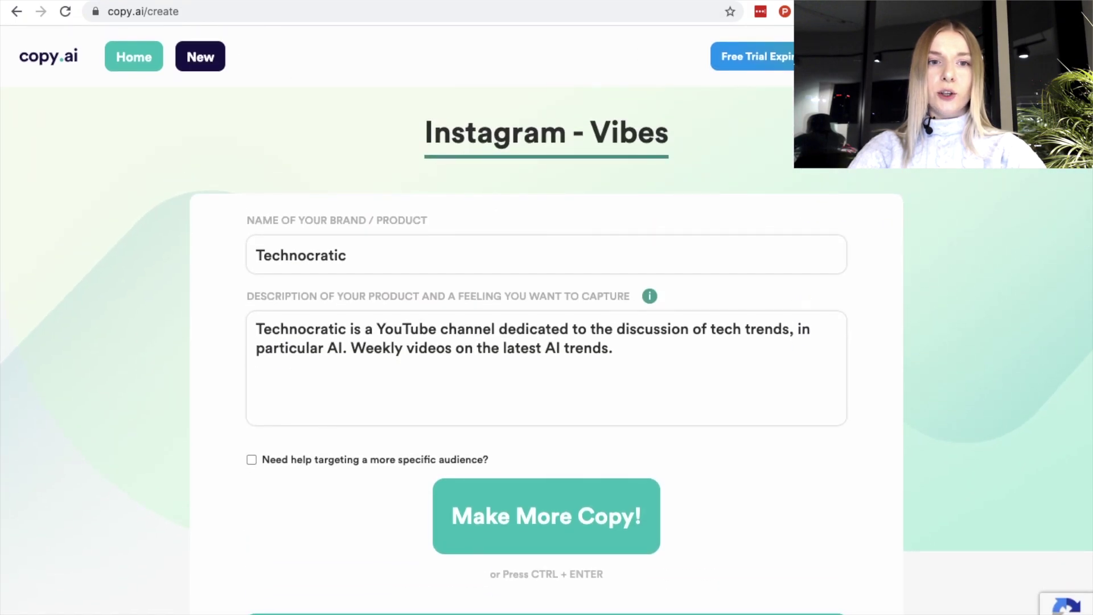
scroll(906, 469, "down", 3)
scroll(905, 468, "down", 1)
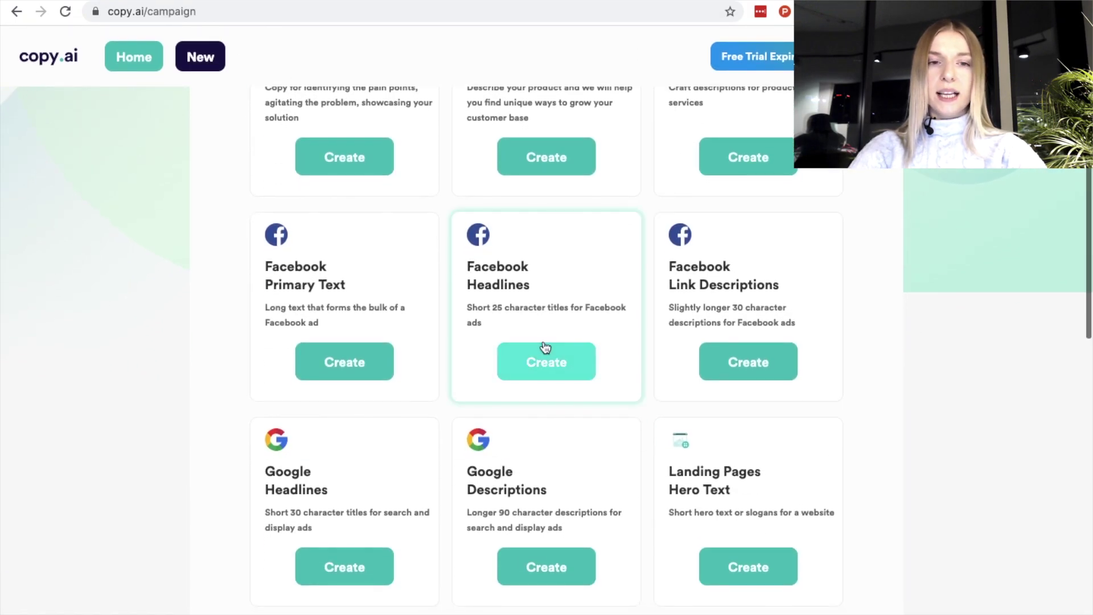
left_click(536, 365)
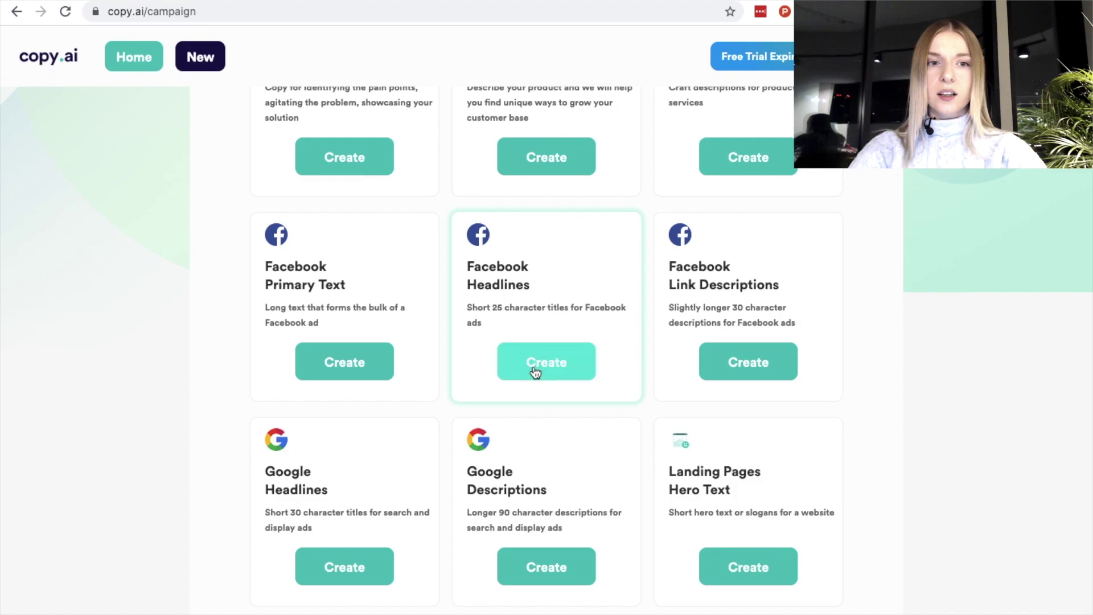
scroll(806, 532, "down", 2)
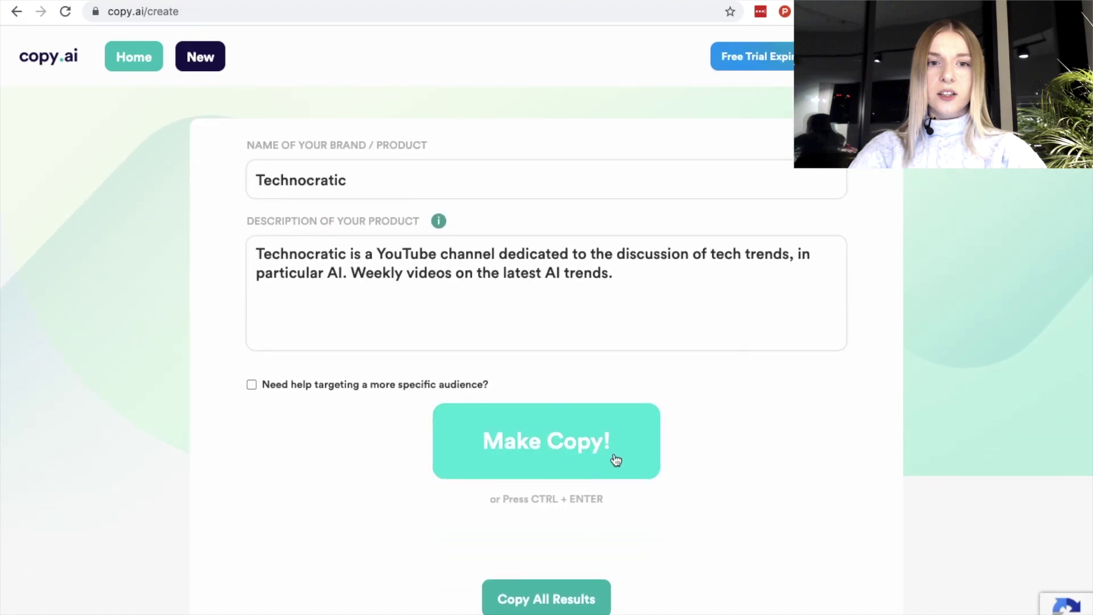
left_click(612, 457)
Step: Read through the generated Facebook headlines, comparing their lengths with the 25-character limit
scroll(613, 456, "down", 5)
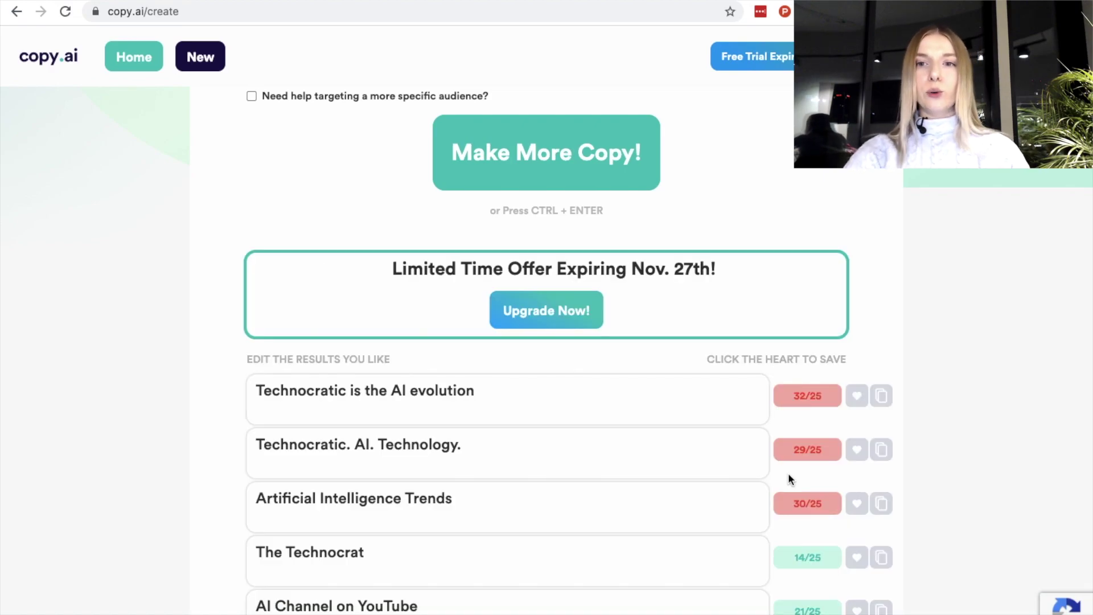
scroll(788, 478, "down", 3)
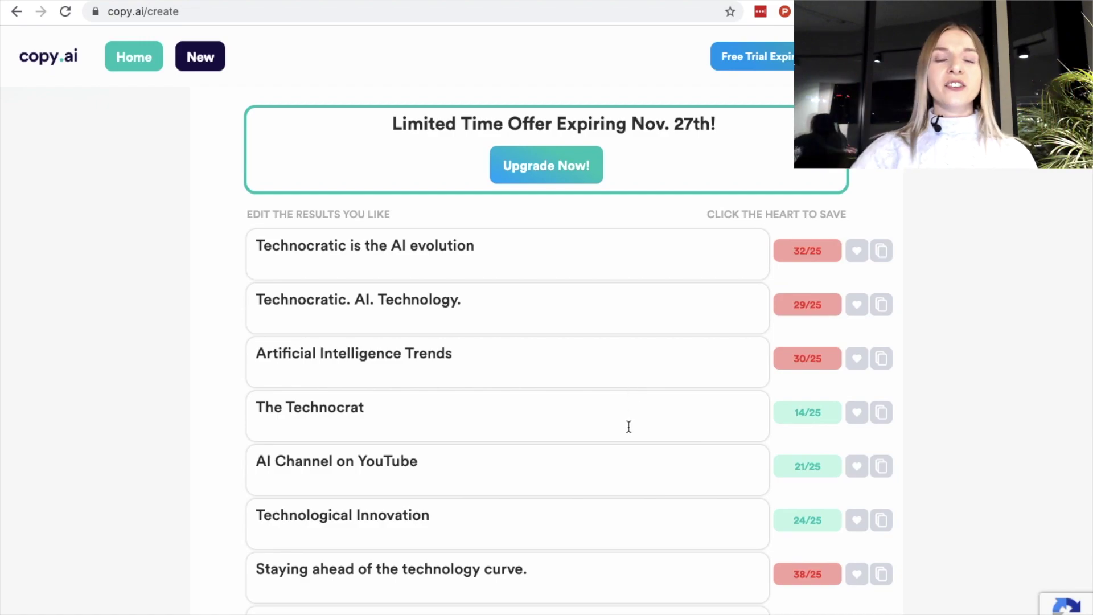
scroll(630, 426, "down", 2)
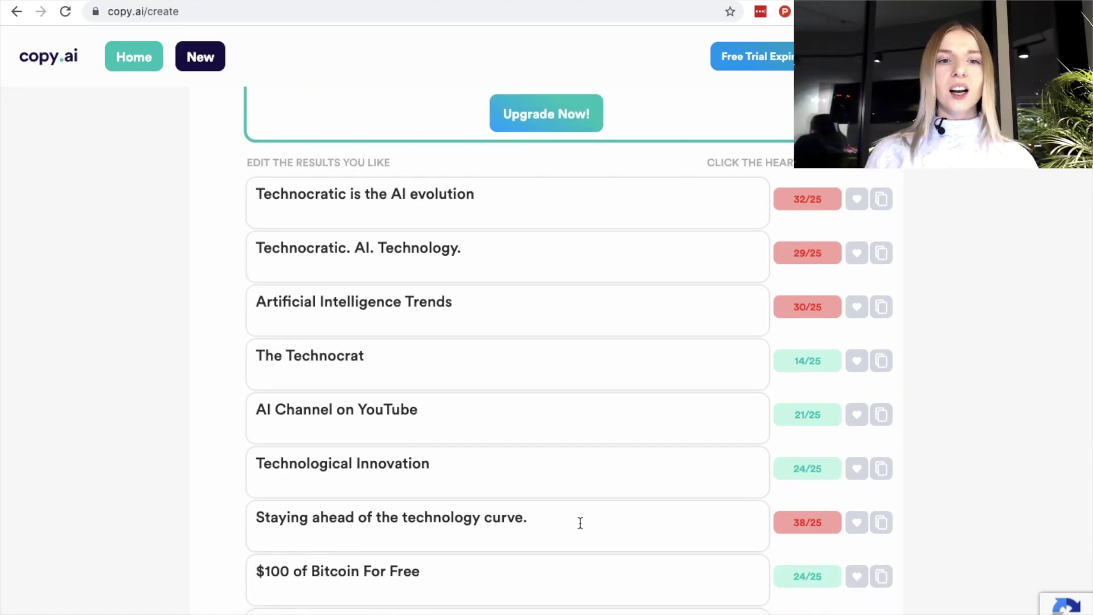
scroll(579, 521, "down", 1)
scroll(580, 523, "down", 2)
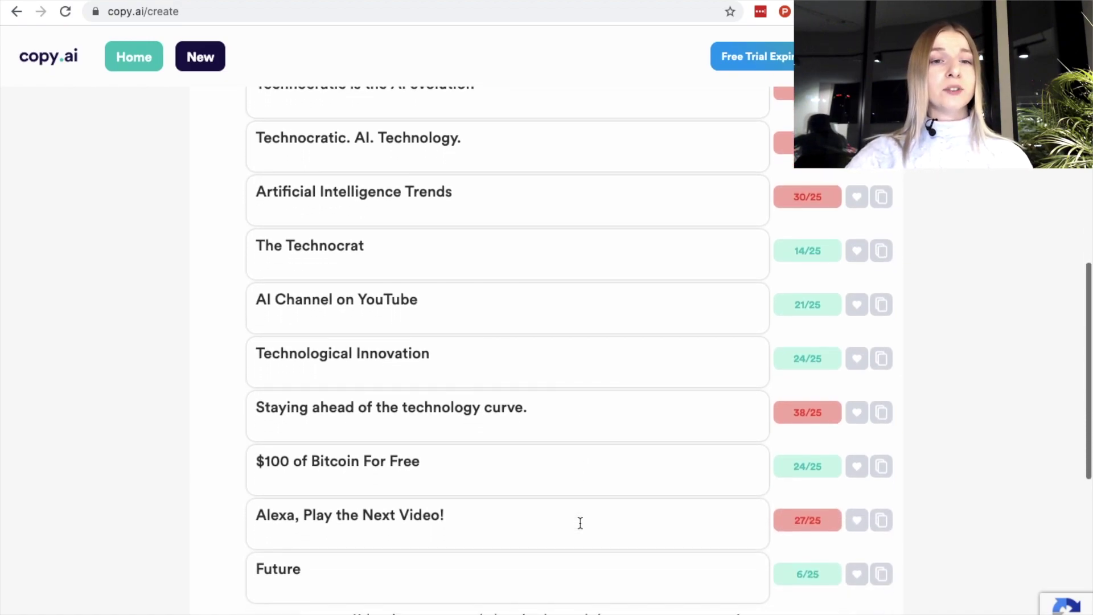
scroll(580, 522, "down", 1)
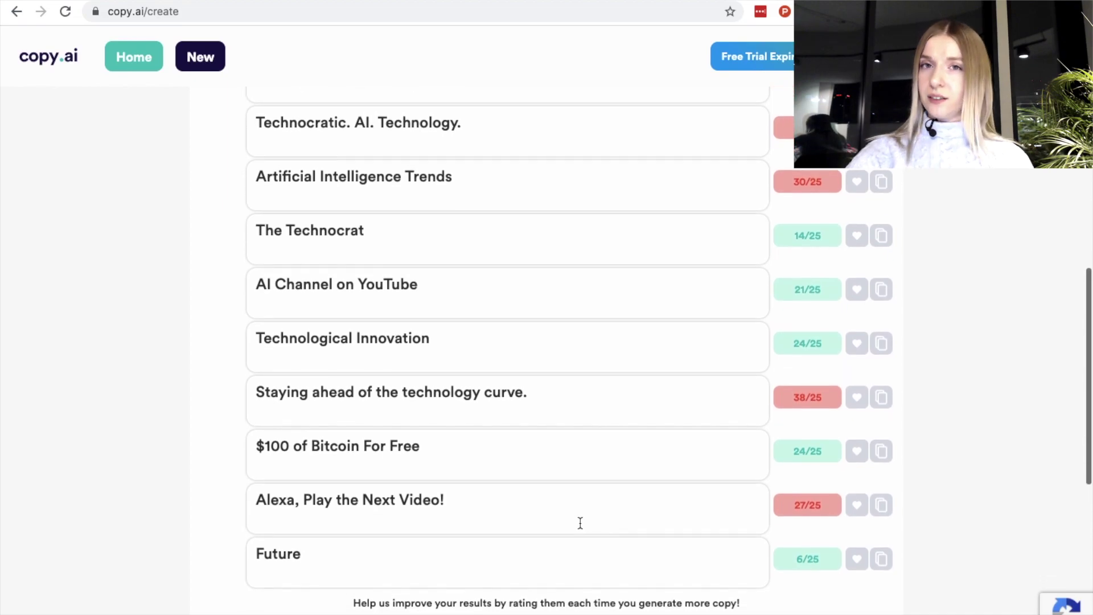
scroll(581, 523, "down", 2)
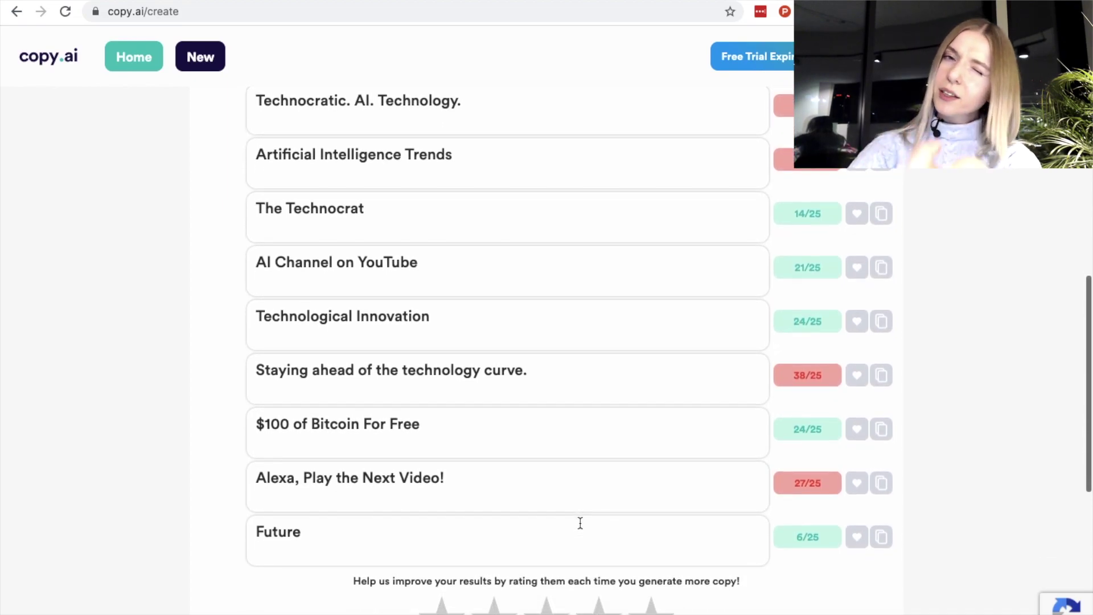
scroll(580, 523, "down", 2)
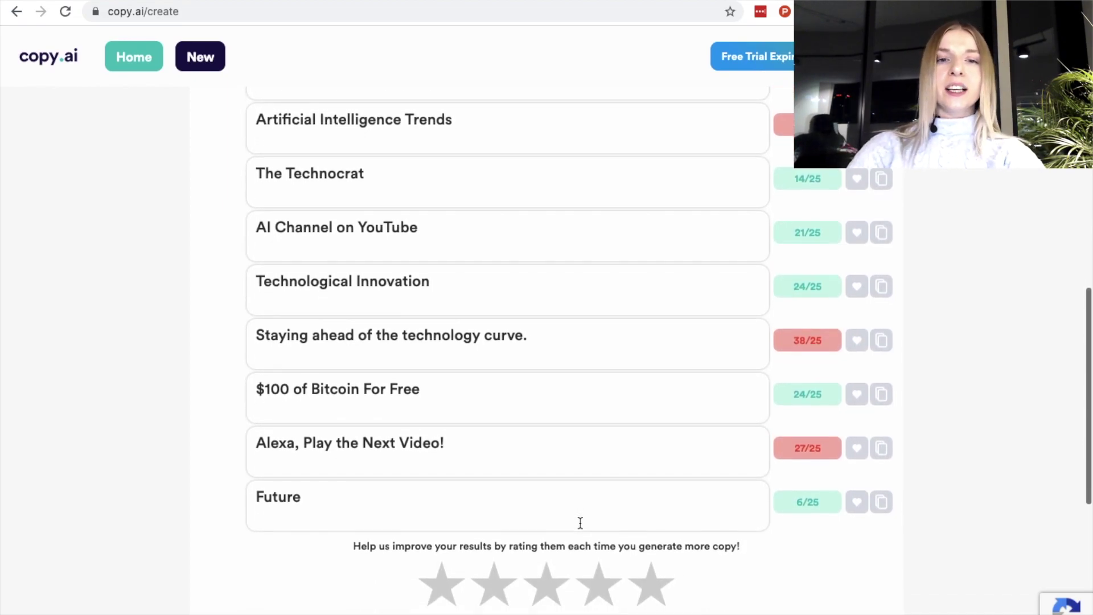
Step: Save the Facebook headline "$100 of Bitcoin For Free"
left_click_drag(255, 345, 476, 343)
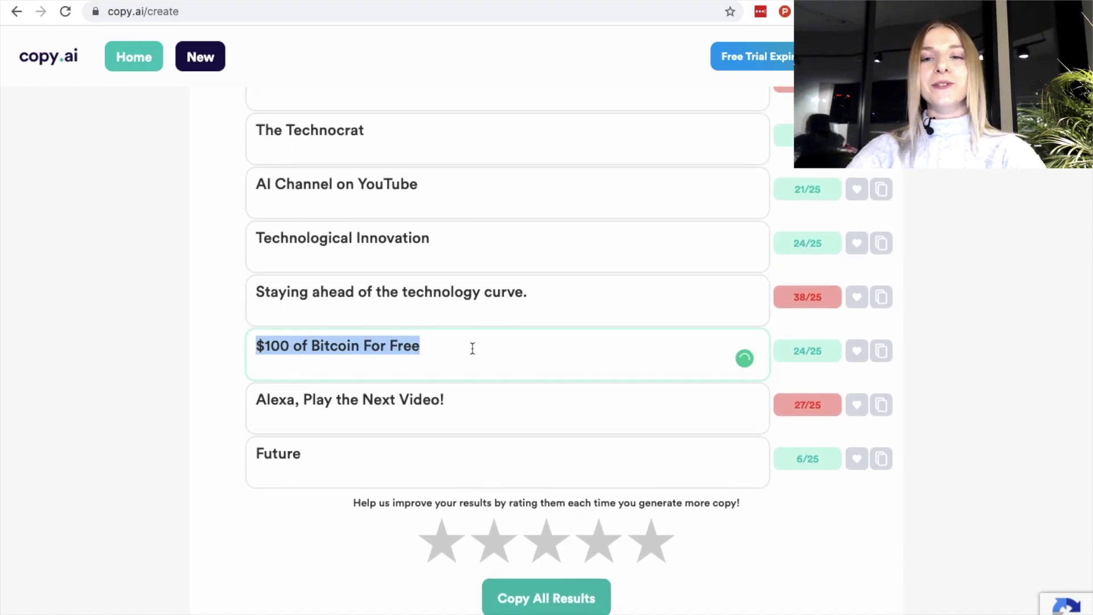
left_click(473, 345)
left_click(857, 351)
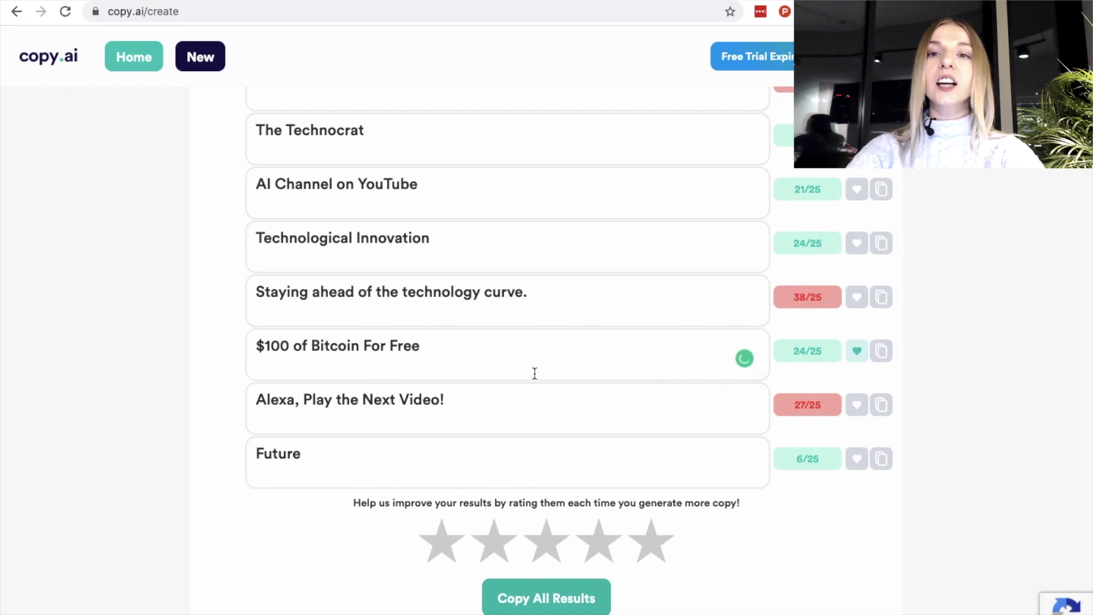
Step: Look over the remaining Facebook headlines, generate another batch for Technocratic and review it
scroll(551, 396, "down", 3)
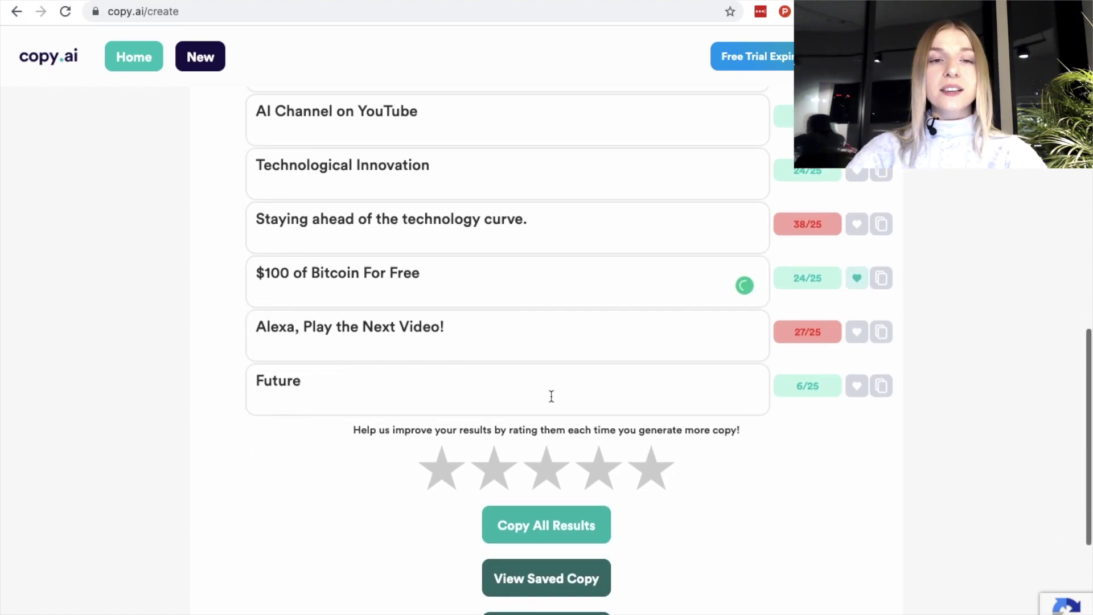
scroll(642, 538, "down", 1)
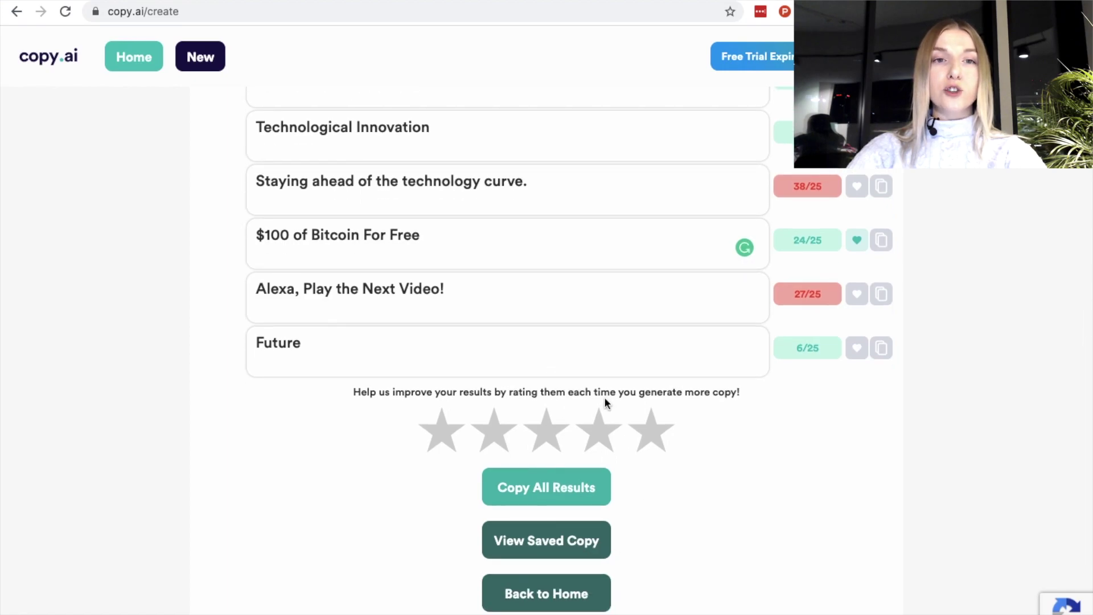
scroll(605, 402, "up", 10)
left_click(578, 369)
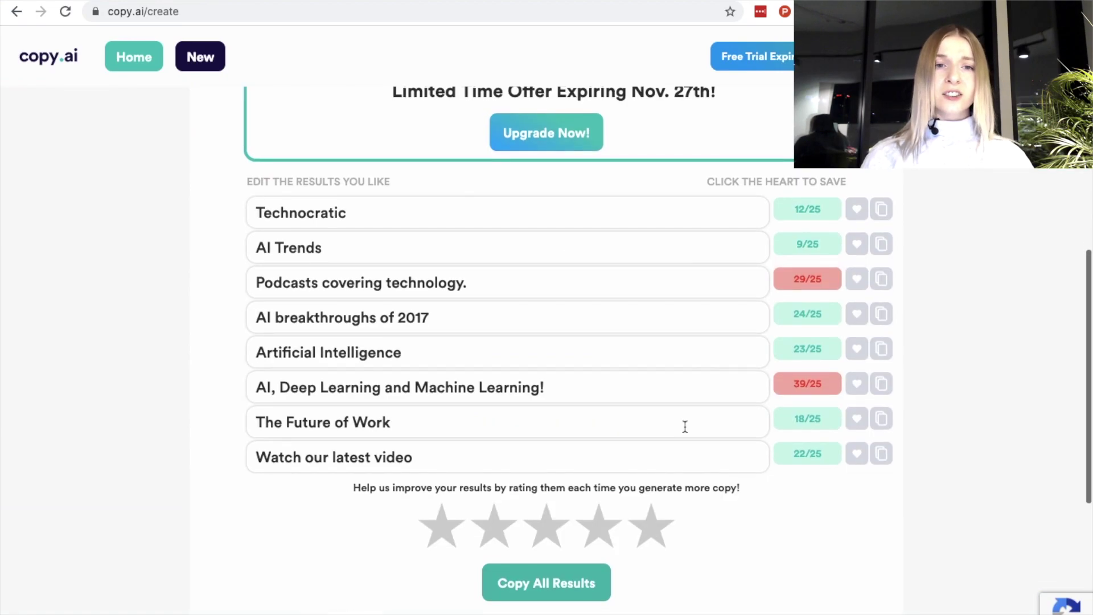
scroll(685, 426, "down", 1)
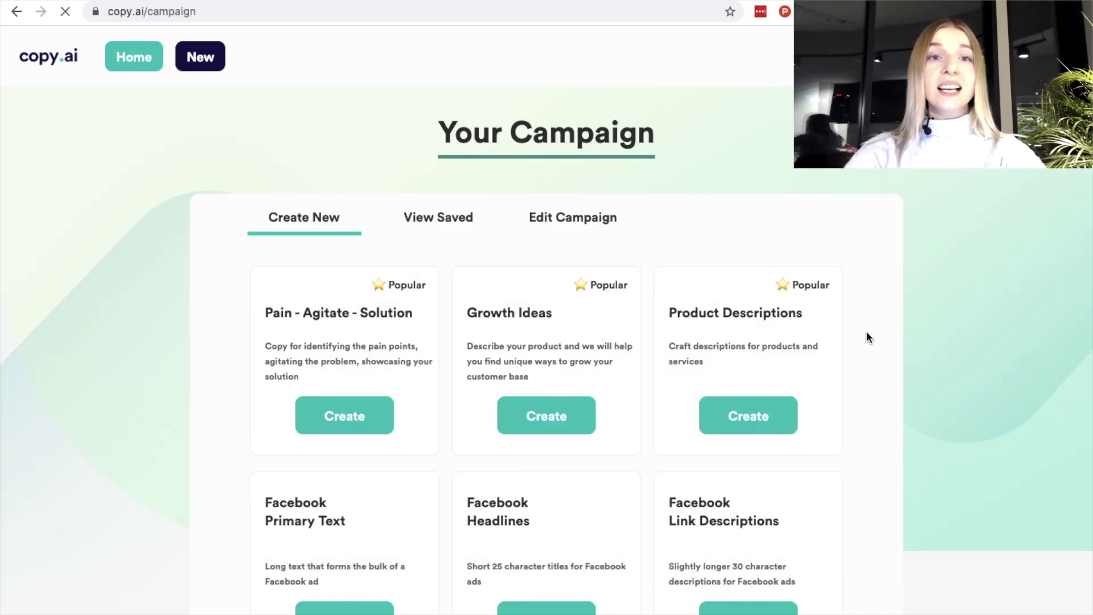
Step: Choose Blog Ideas from the campaign's copy types and generate copy with the prefilled Technocratic name and description
scroll(845, 576, "down", 10)
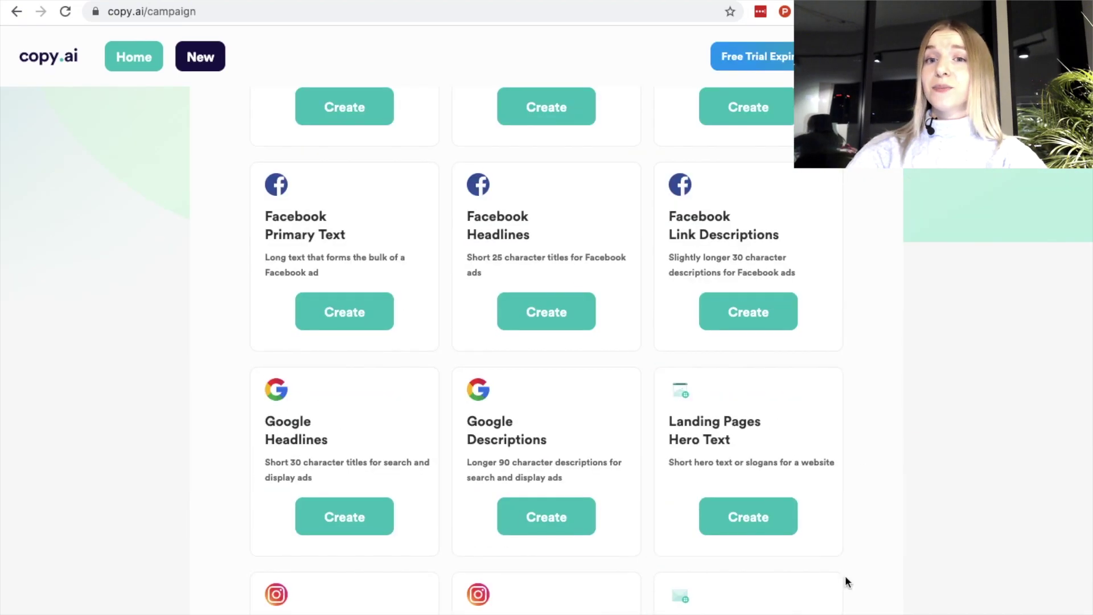
scroll(845, 575, "down", 1)
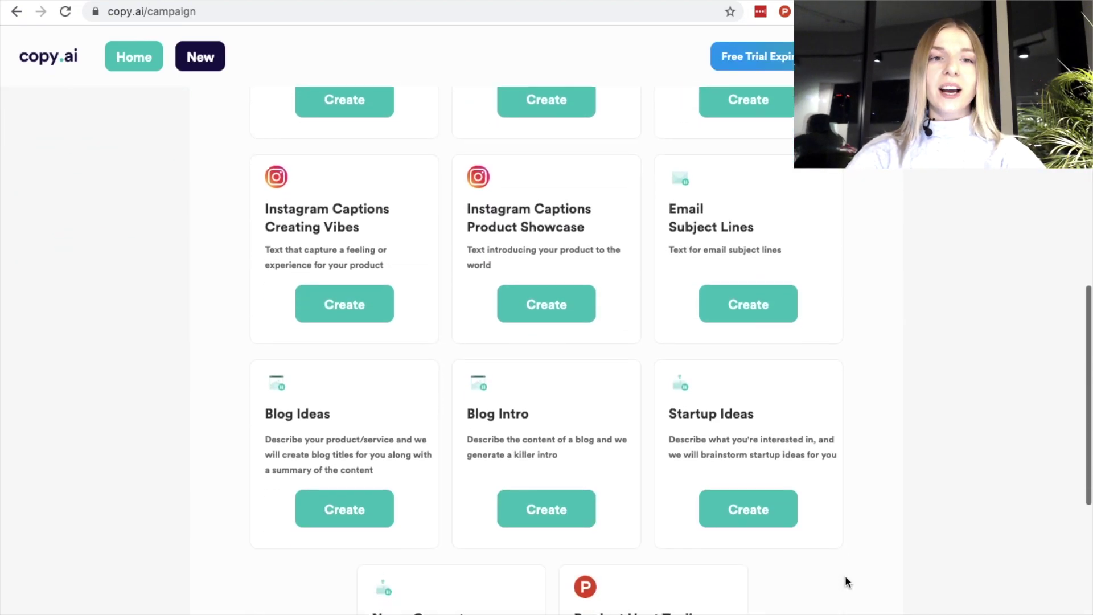
left_click(378, 511)
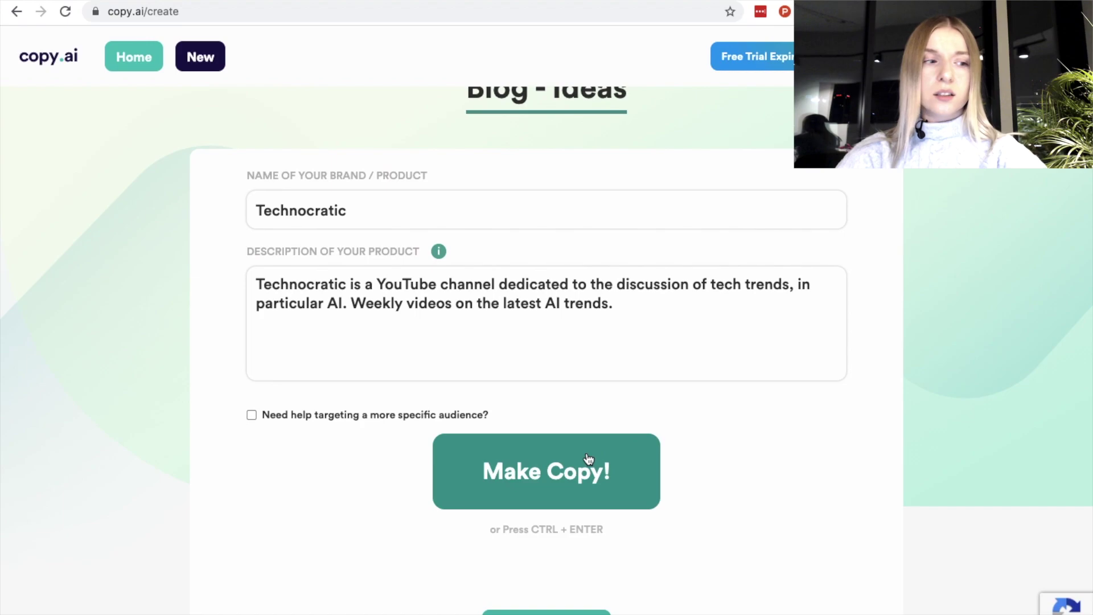
key("ctrl+Return")
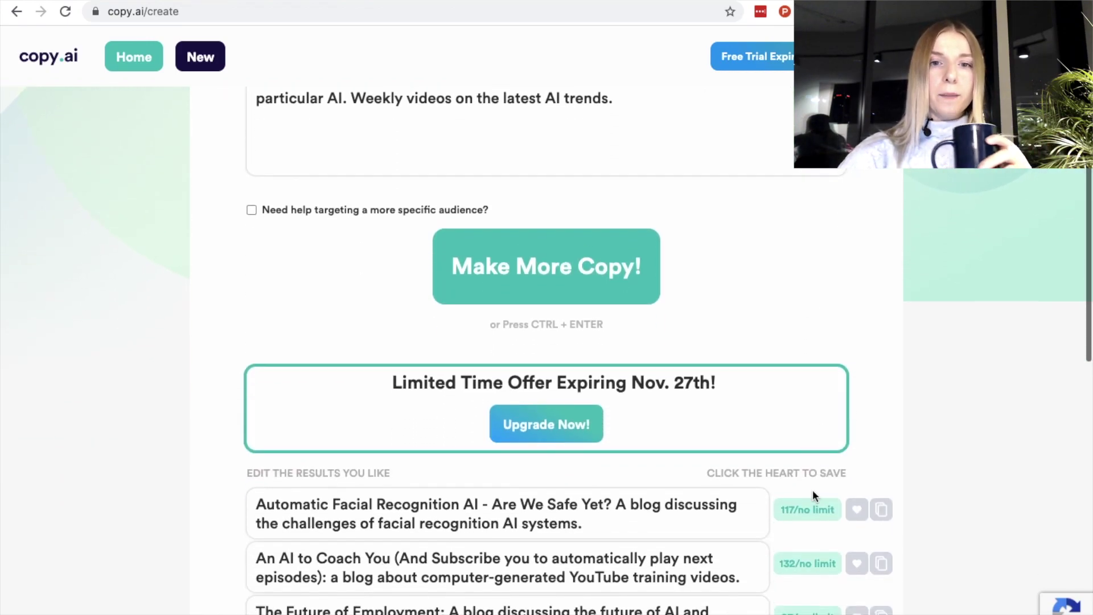
Step: Review the generated blog ideas and save the first six, from "Automatic Facial Recognition AI" through "5 Emerging Uses and Technologies for Artificial Intelligence"
scroll(812, 494, "down", 3)
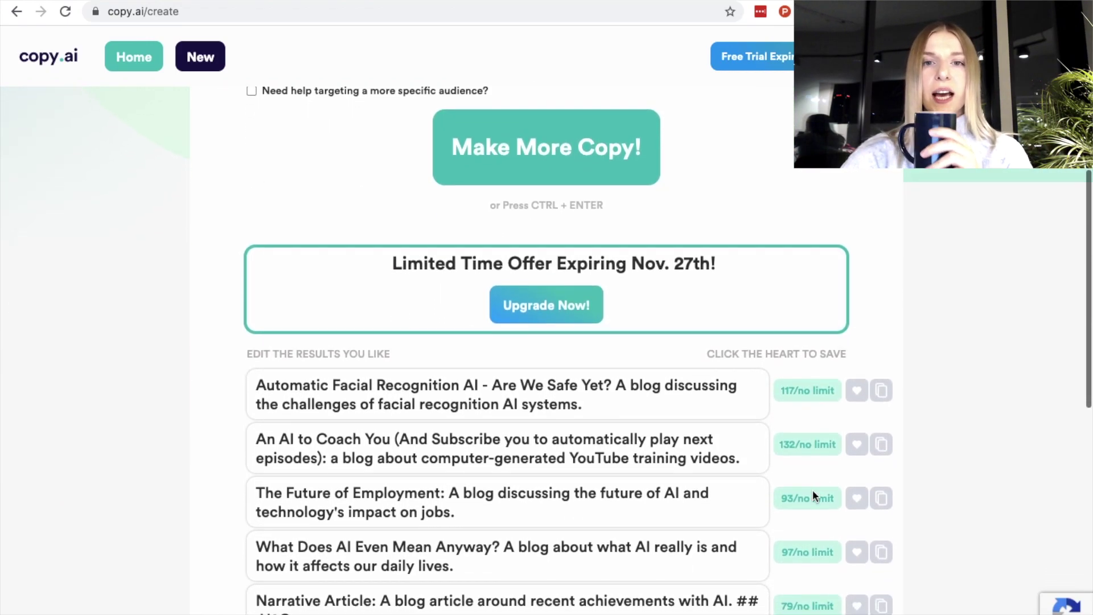
scroll(813, 496, "down", 3)
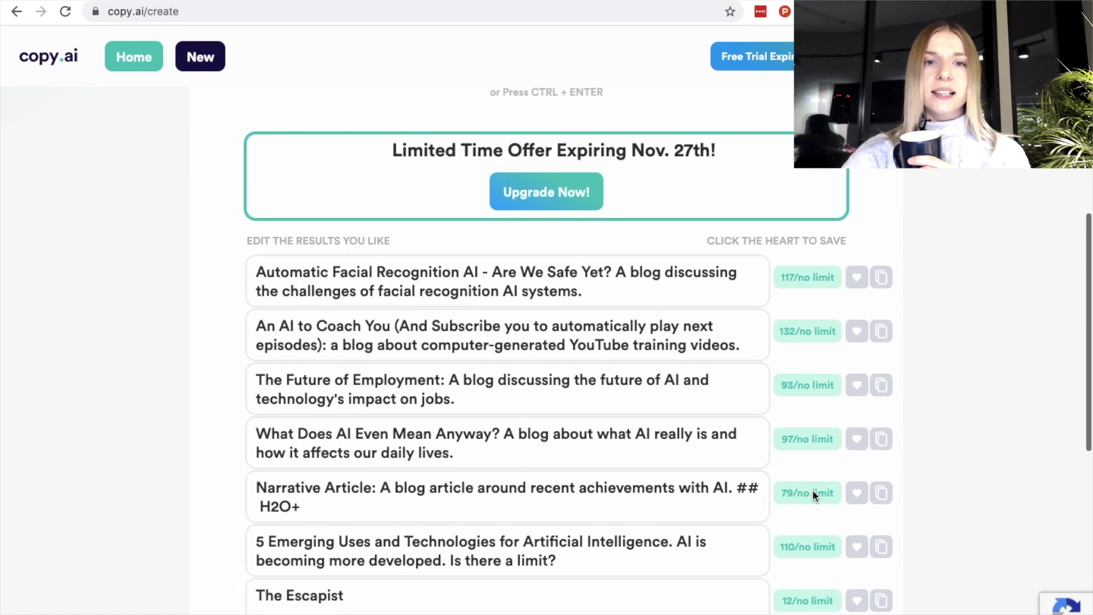
scroll(813, 491, "down", 2)
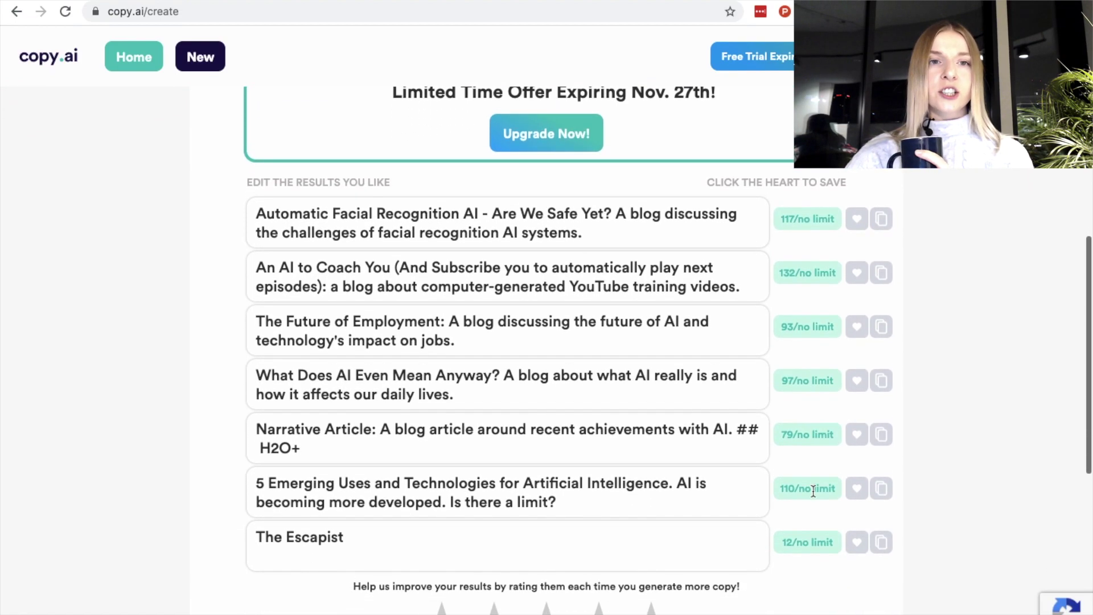
left_click(857, 205)
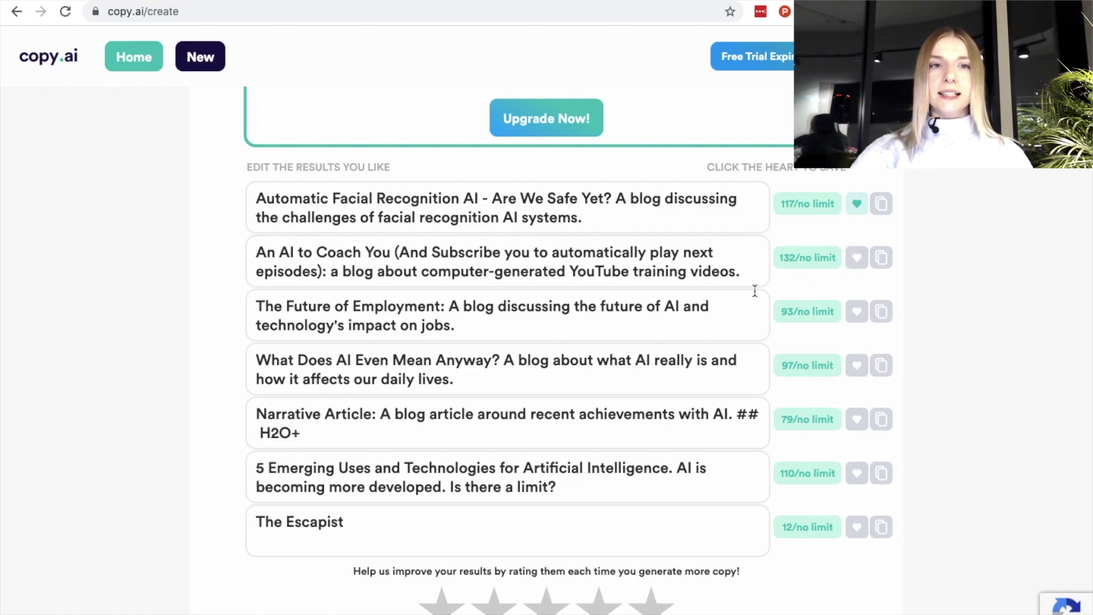
left_click(856, 259)
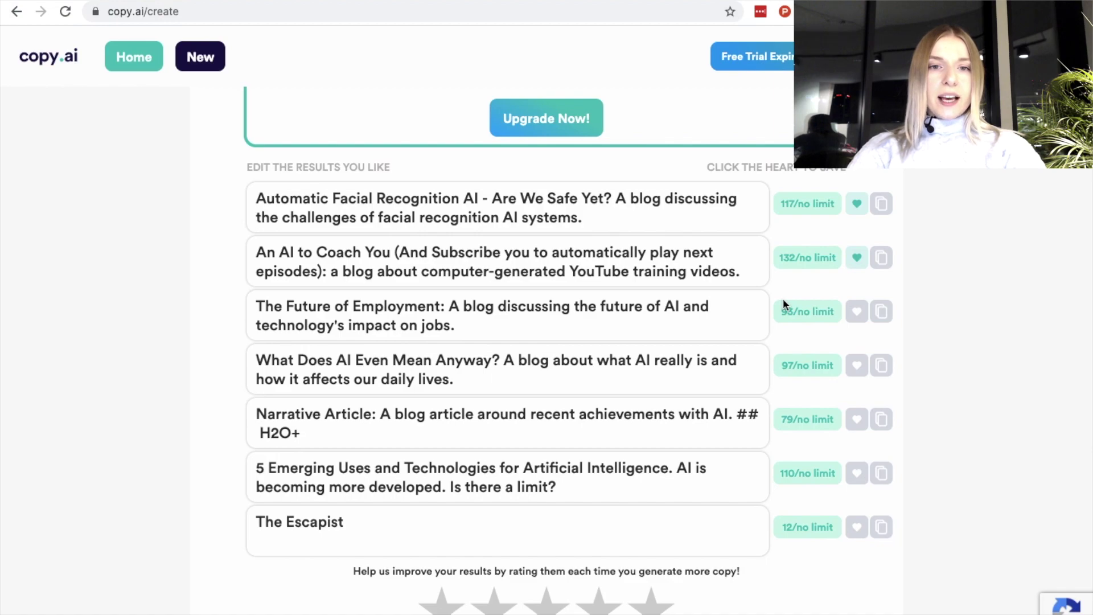
left_click(857, 311)
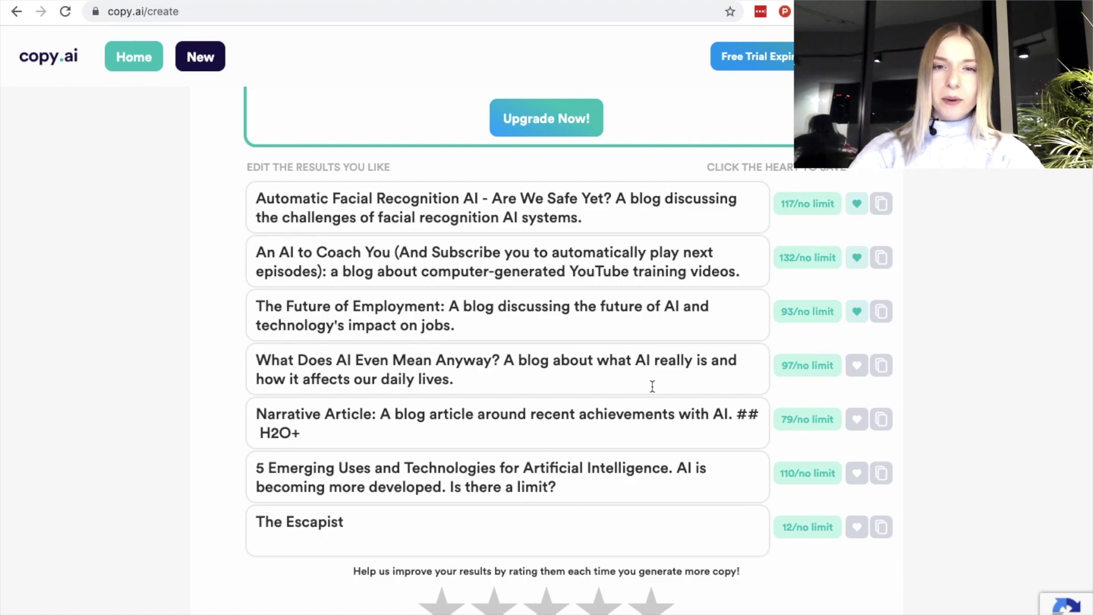
left_click(858, 365)
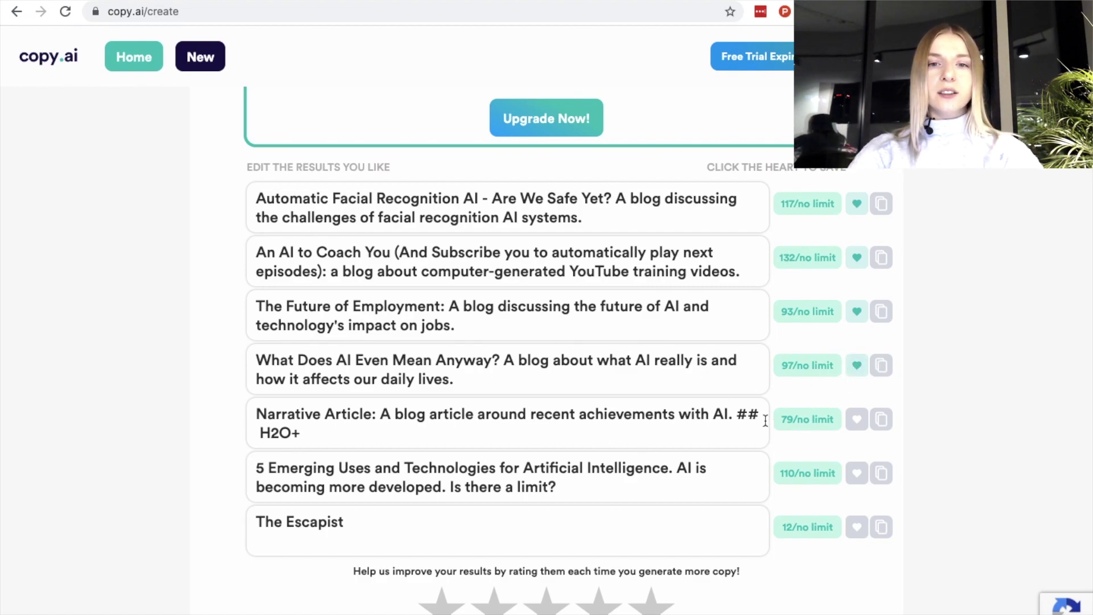
left_click(857, 420)
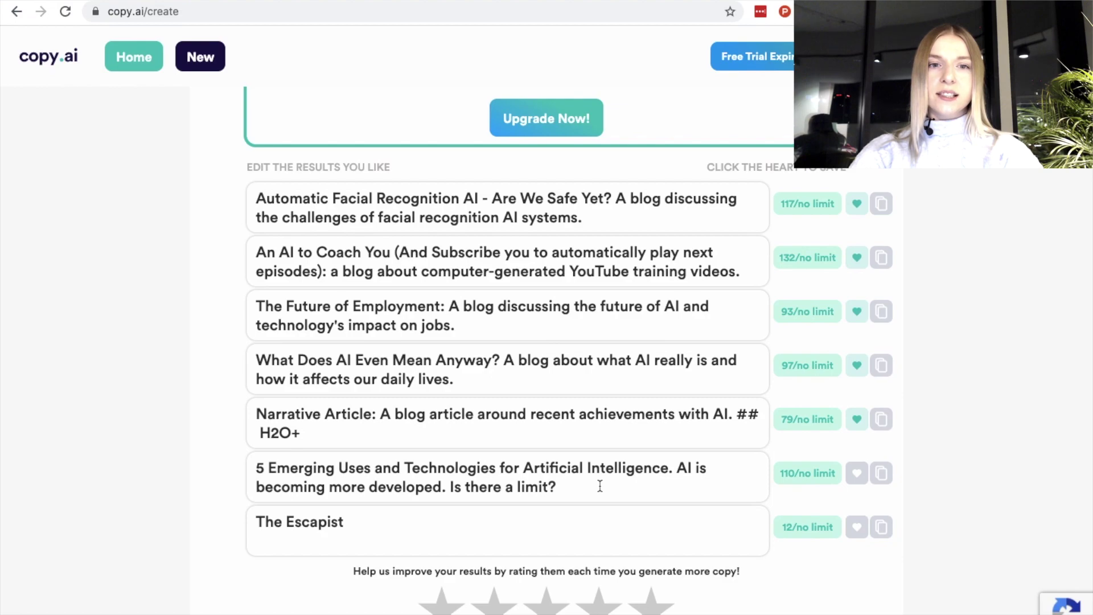
left_click(857, 474)
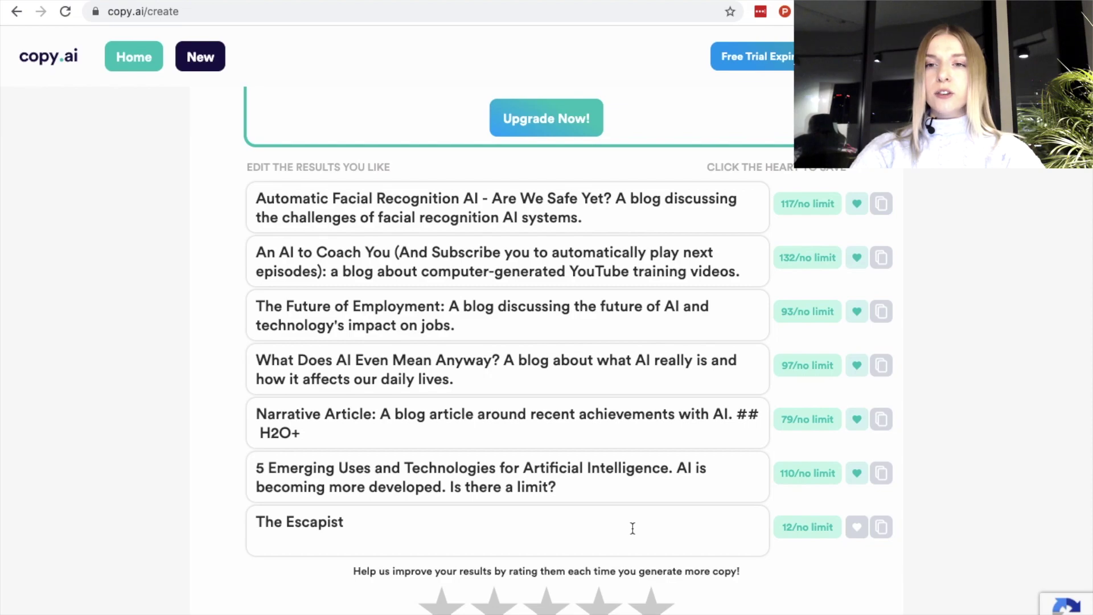
Step: Copy all the generated blog ideas to the clipboard and dismiss the confirmation message
scroll(631, 528, "down", 3)
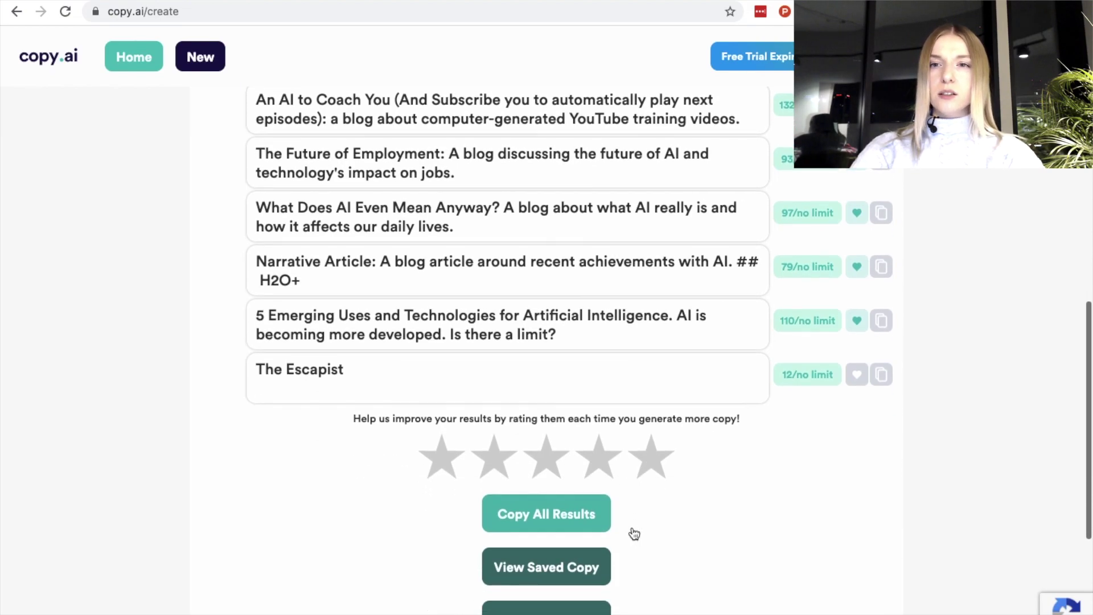
left_click(577, 525)
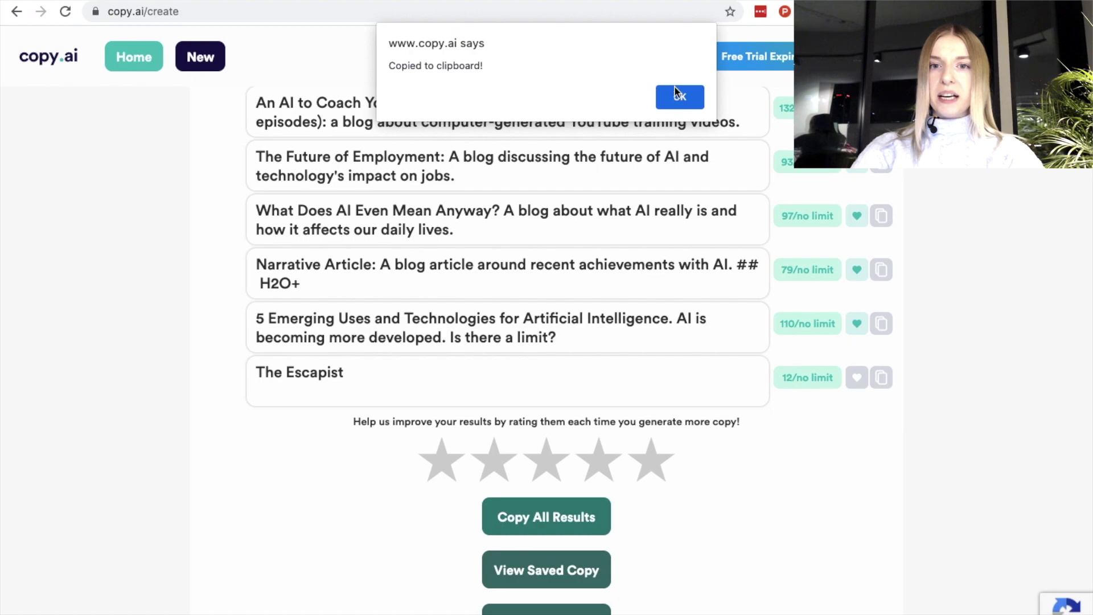
left_click(676, 93)
Step: Generate another batch of blog ideas for Technocratic with the same brand name and description
scroll(663, 145, "up", 10)
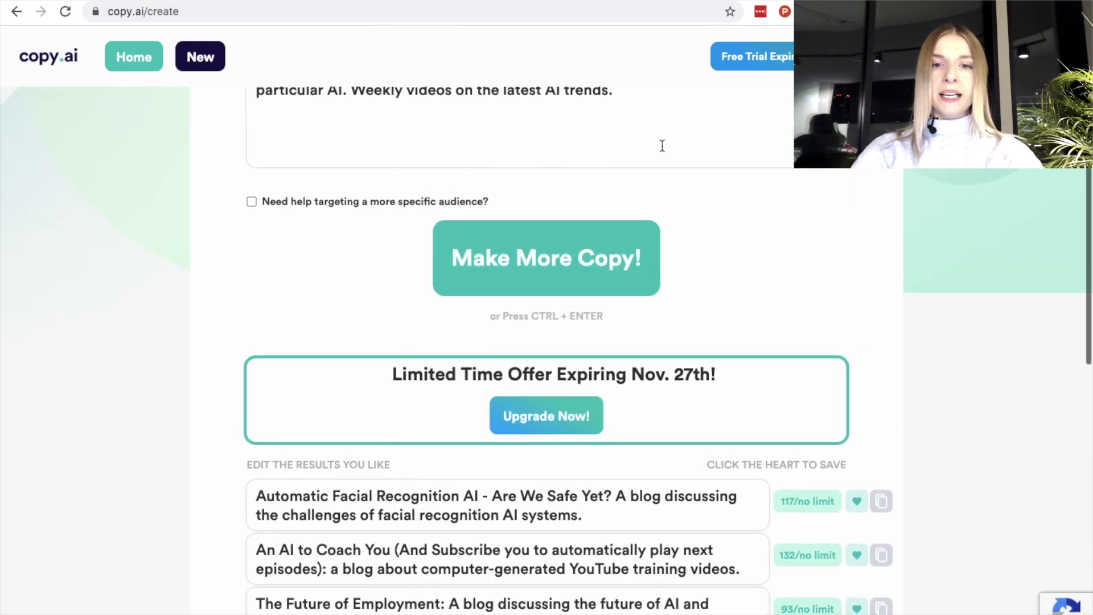
scroll(662, 144, "up", 2)
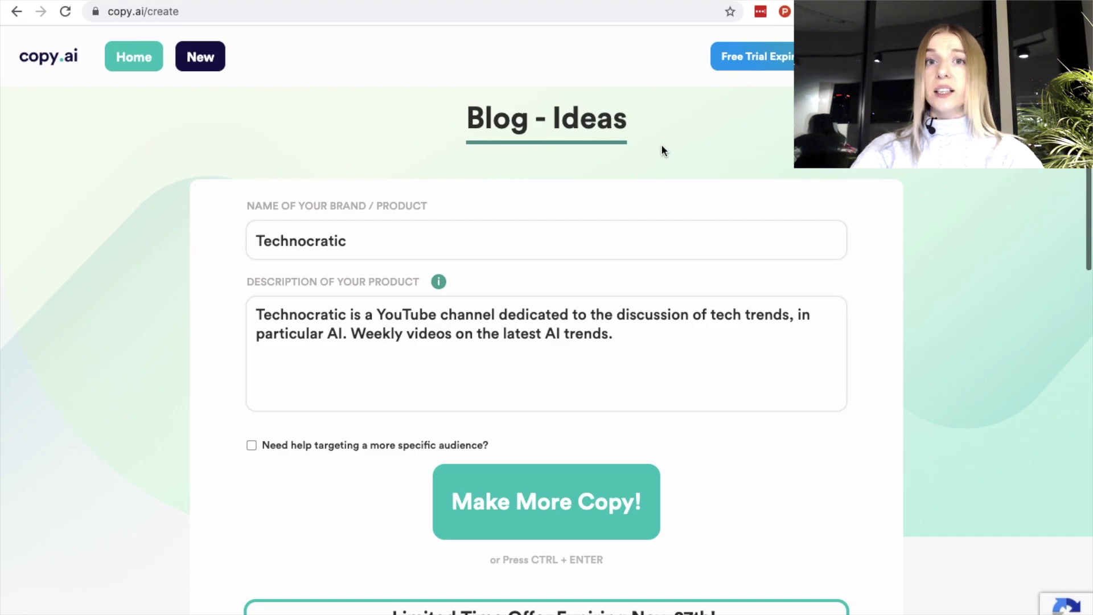
scroll(661, 151, "up", 1)
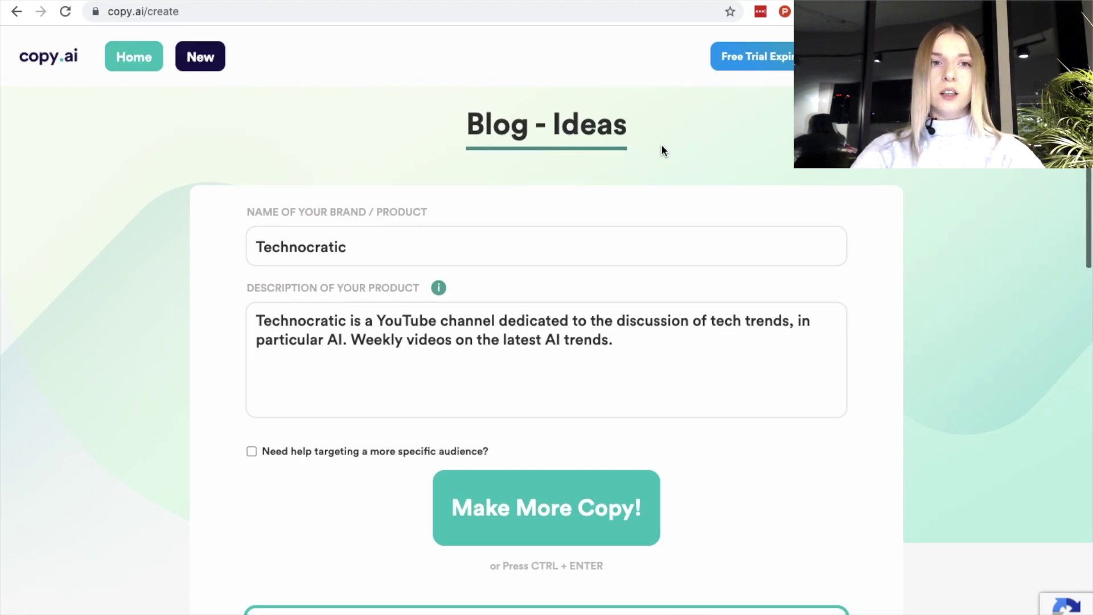
scroll(661, 151, "up", 1)
left_click(516, 502)
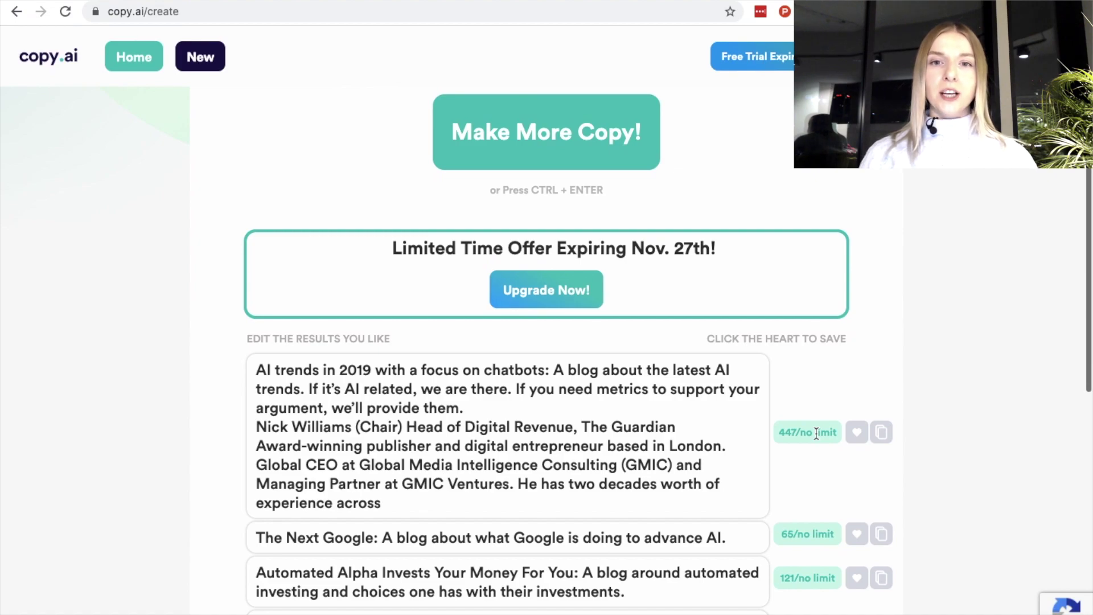
Step: Save the first four blog ideas of the new batch, from "AI trends in 2019" through the one about robotics engineers
scroll(816, 434, "down", 2)
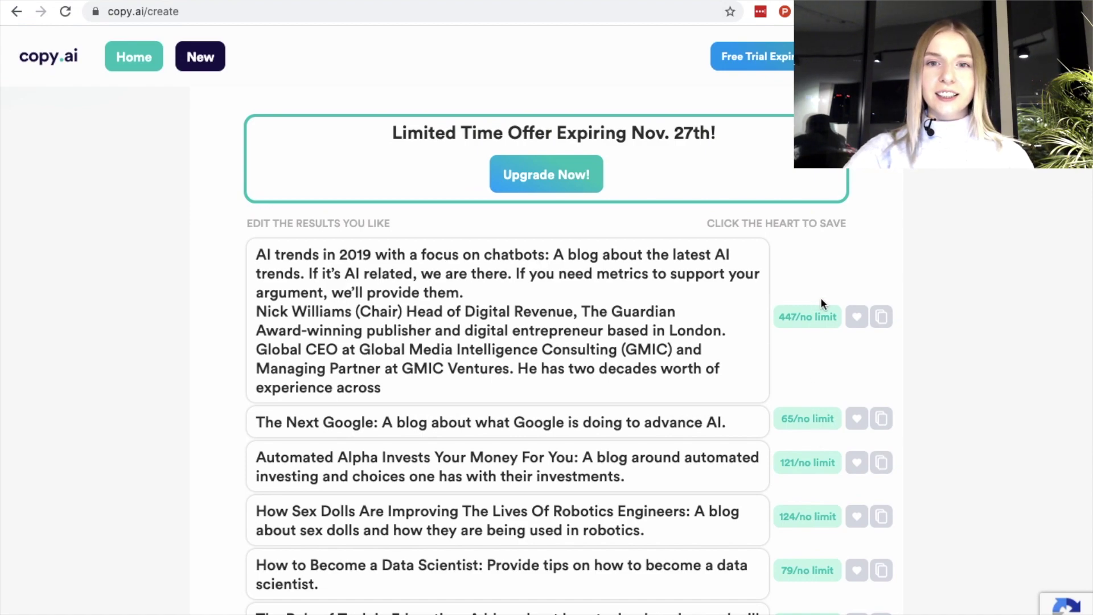
left_click(857, 316)
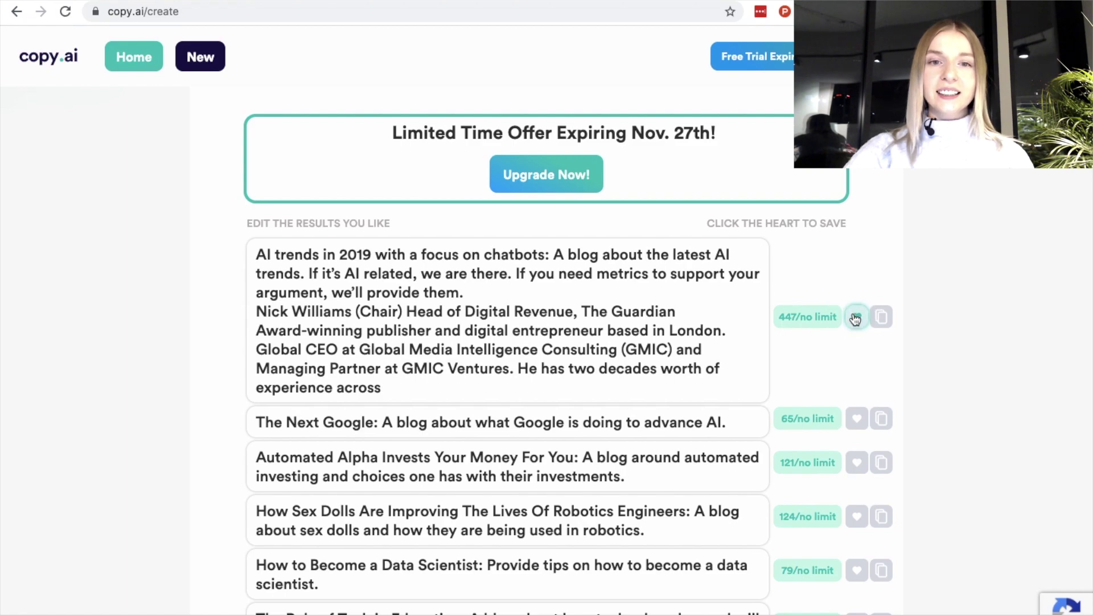
scroll(699, 444, "down", 3)
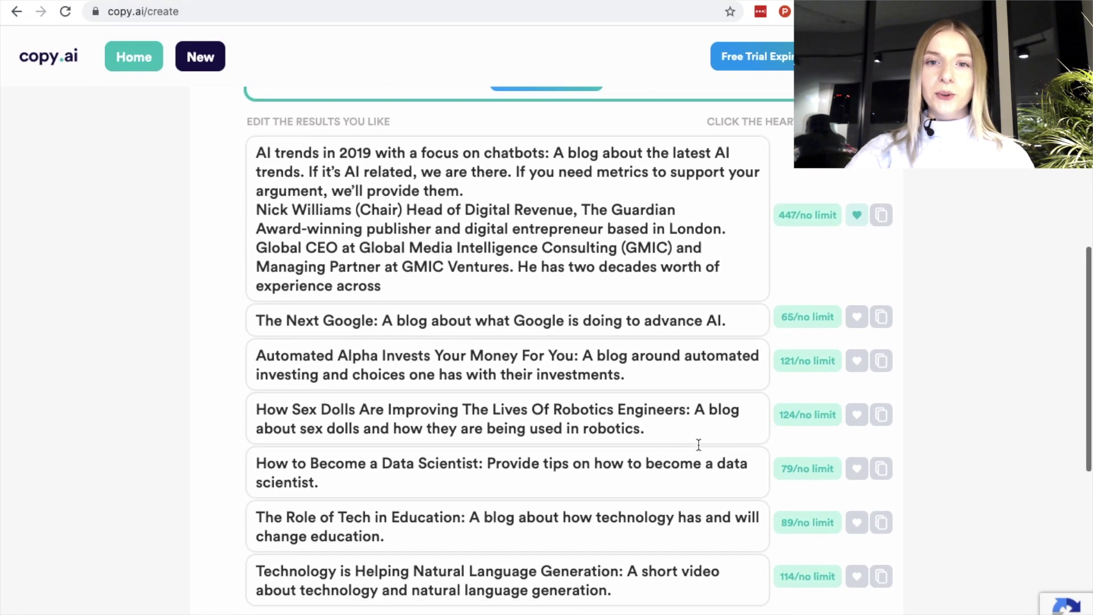
left_click(857, 302)
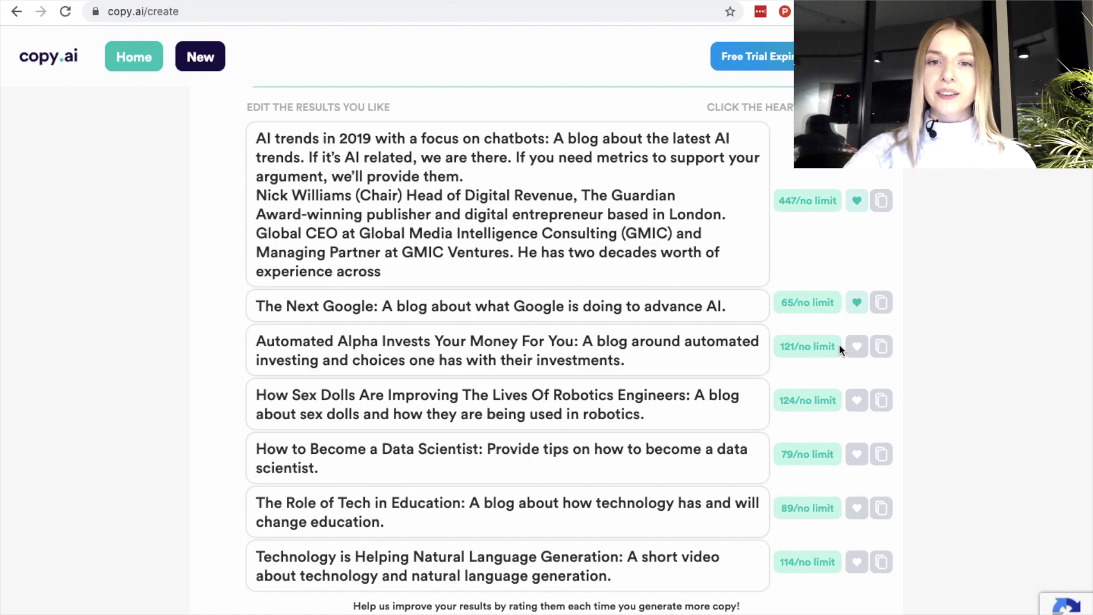
left_click(857, 346)
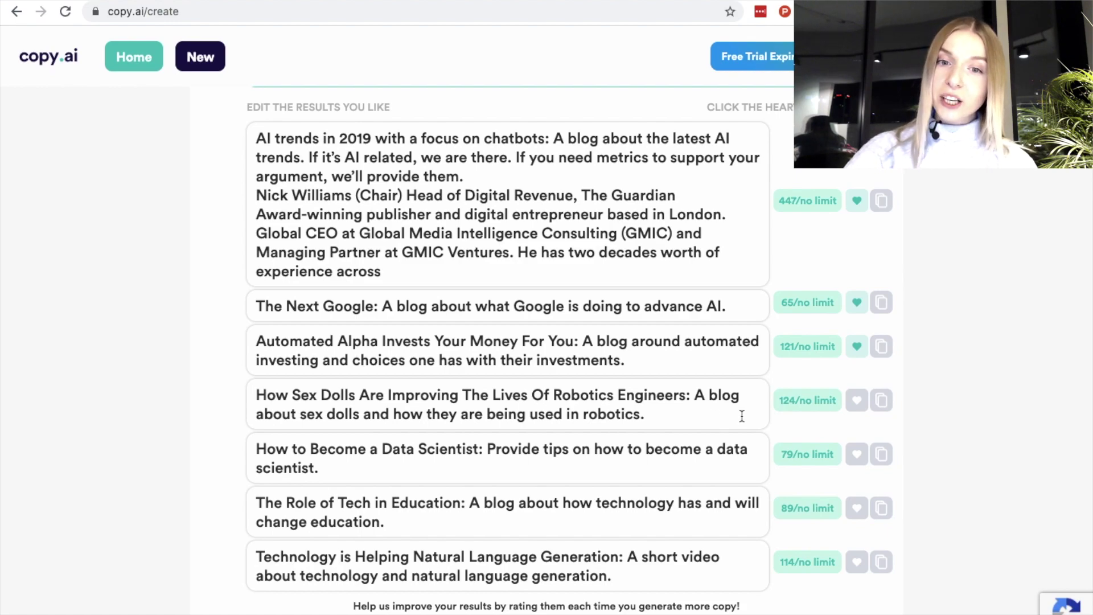
left_click(857, 400)
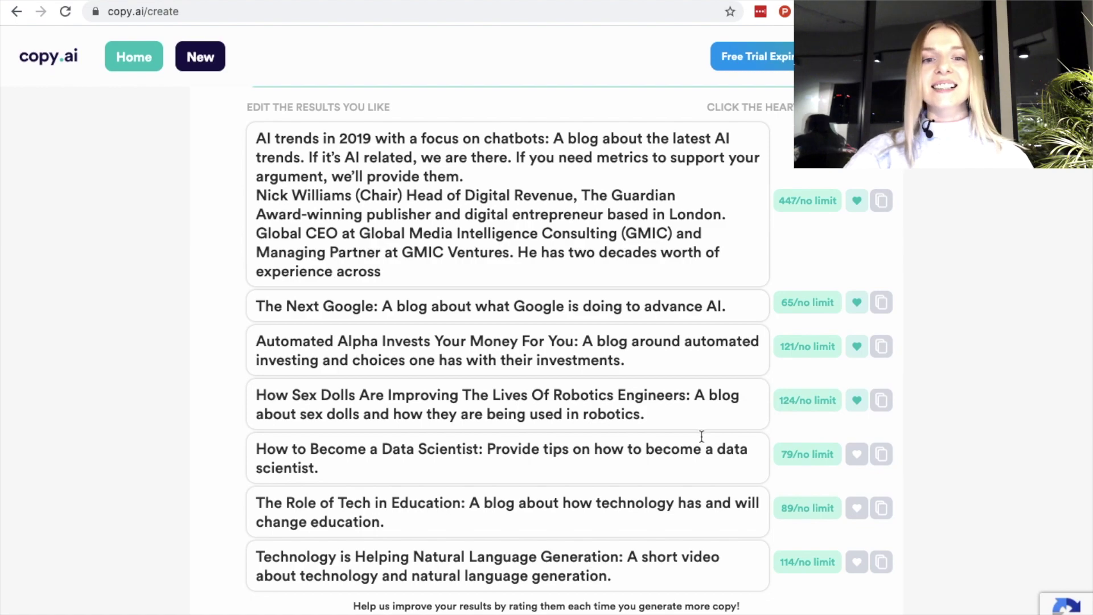
Step: Save the remaining three blog ideas on data science, tech in education and natural language generation, and copy all results to the clipboard
scroll(702, 436, "down", 1)
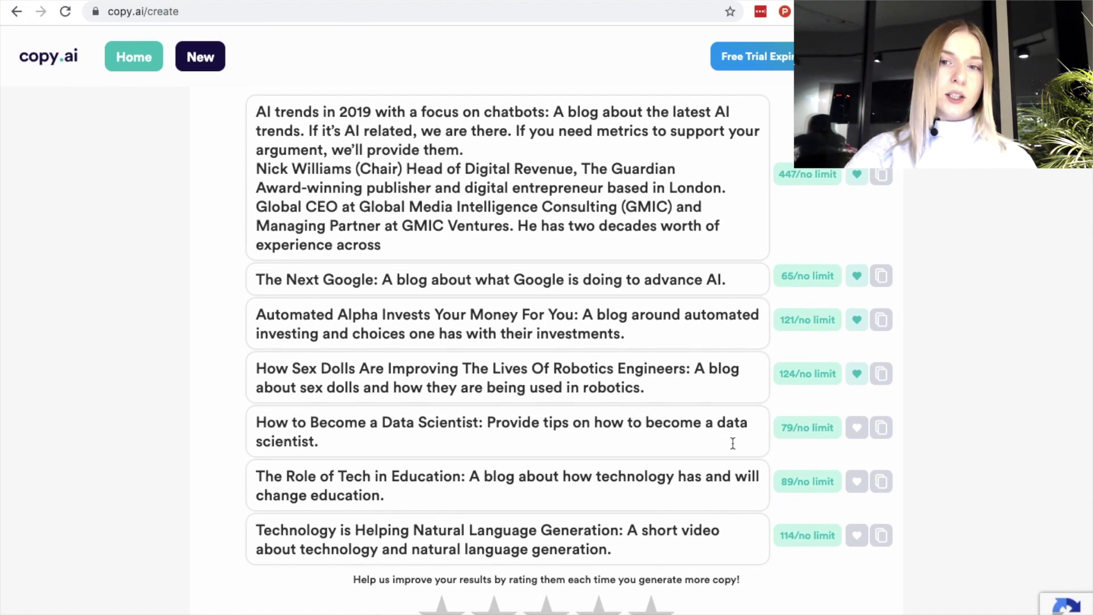
scroll(746, 498, "down", 1)
left_click(854, 408)
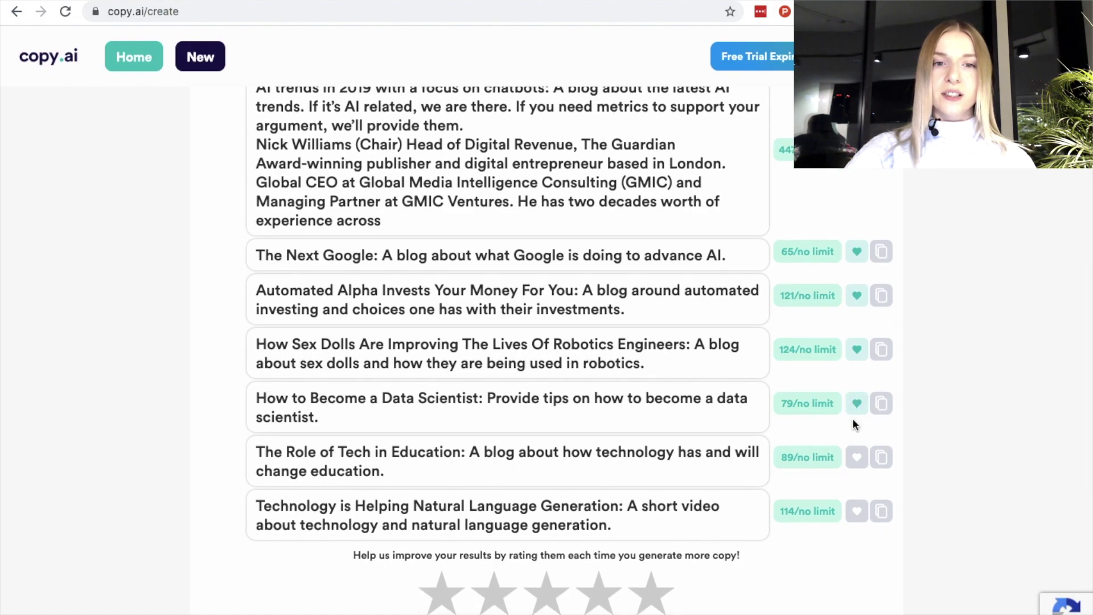
left_click(858, 457)
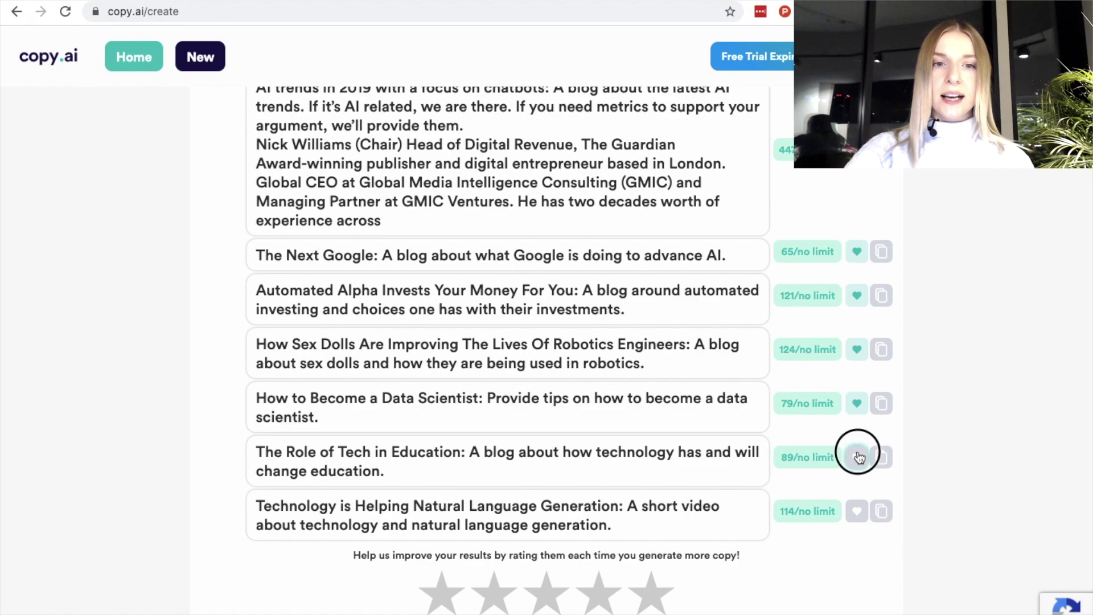
scroll(818, 535, "down", 1)
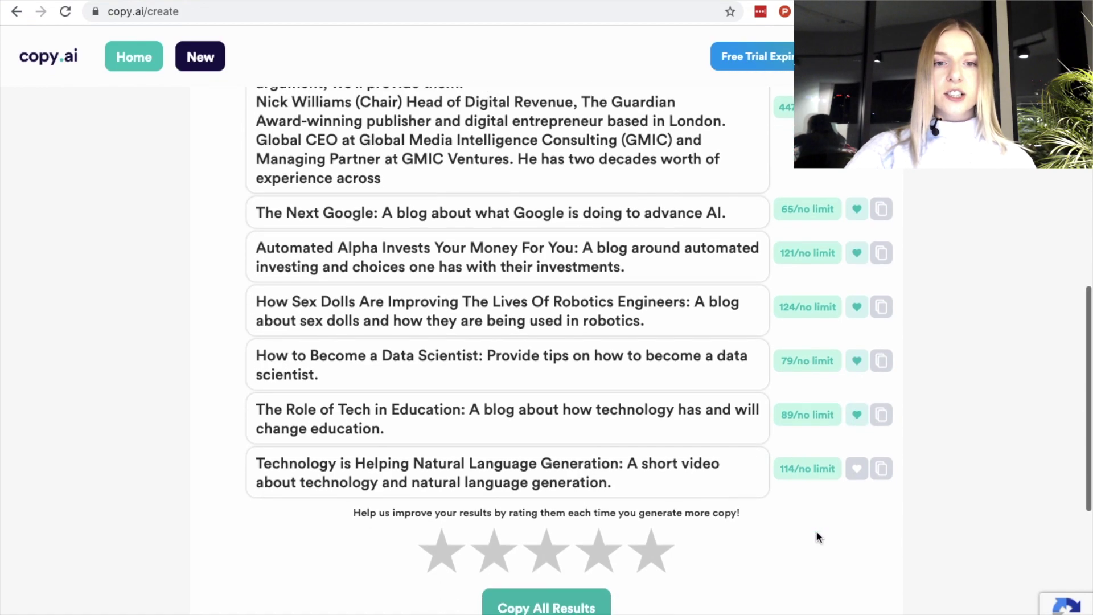
left_click(862, 468)
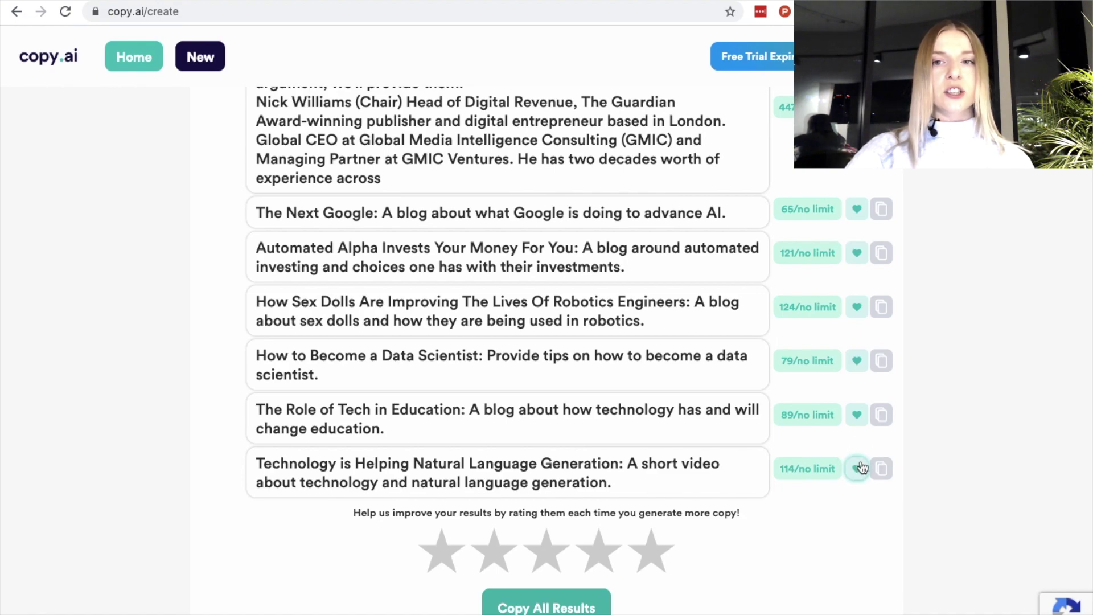
left_click(547, 607)
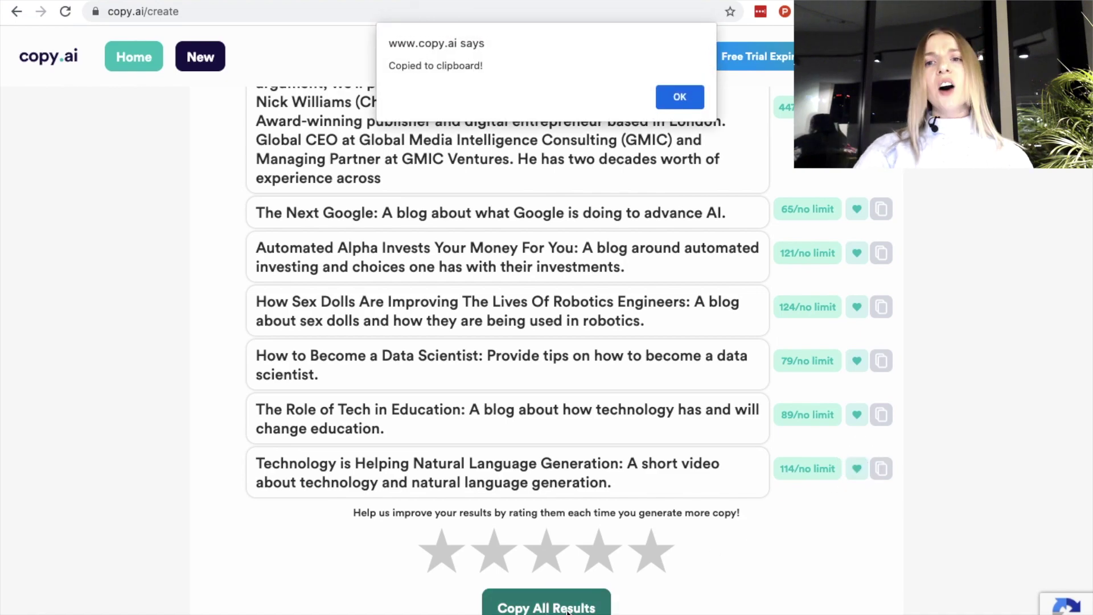
left_click(675, 93)
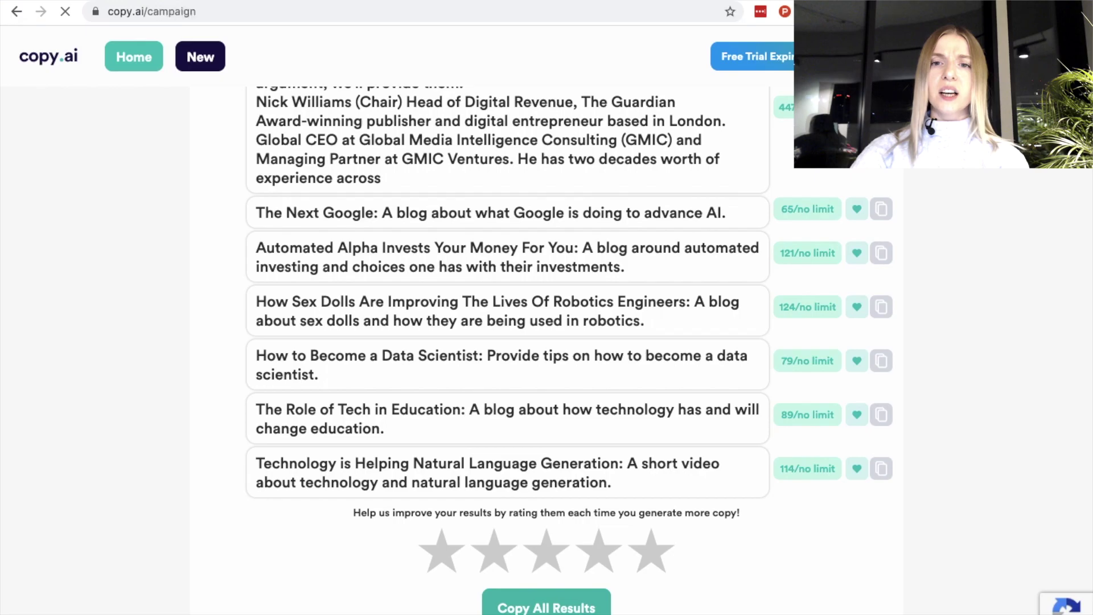